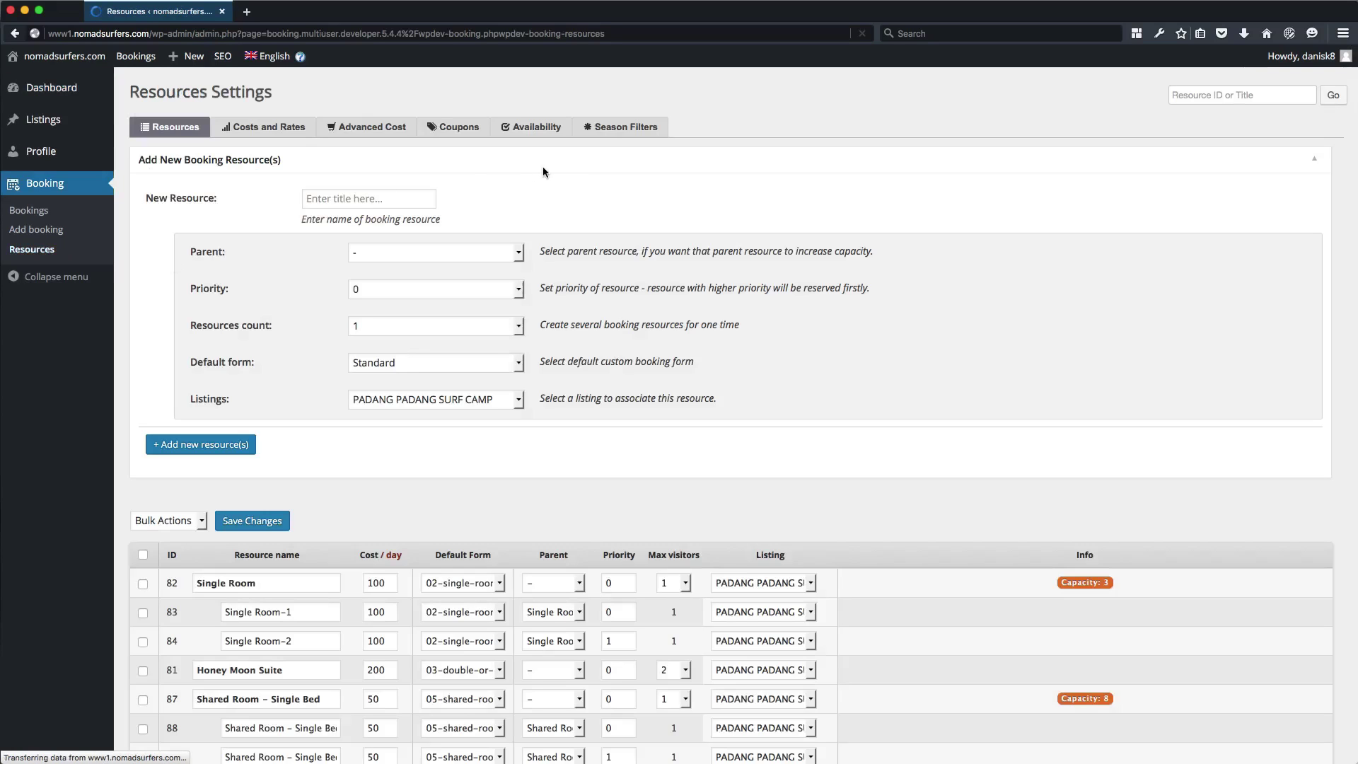
Start a specific-dates season filter for 2016 and mark 24 to 31 December and 1 to 3 January
click(661, 134)
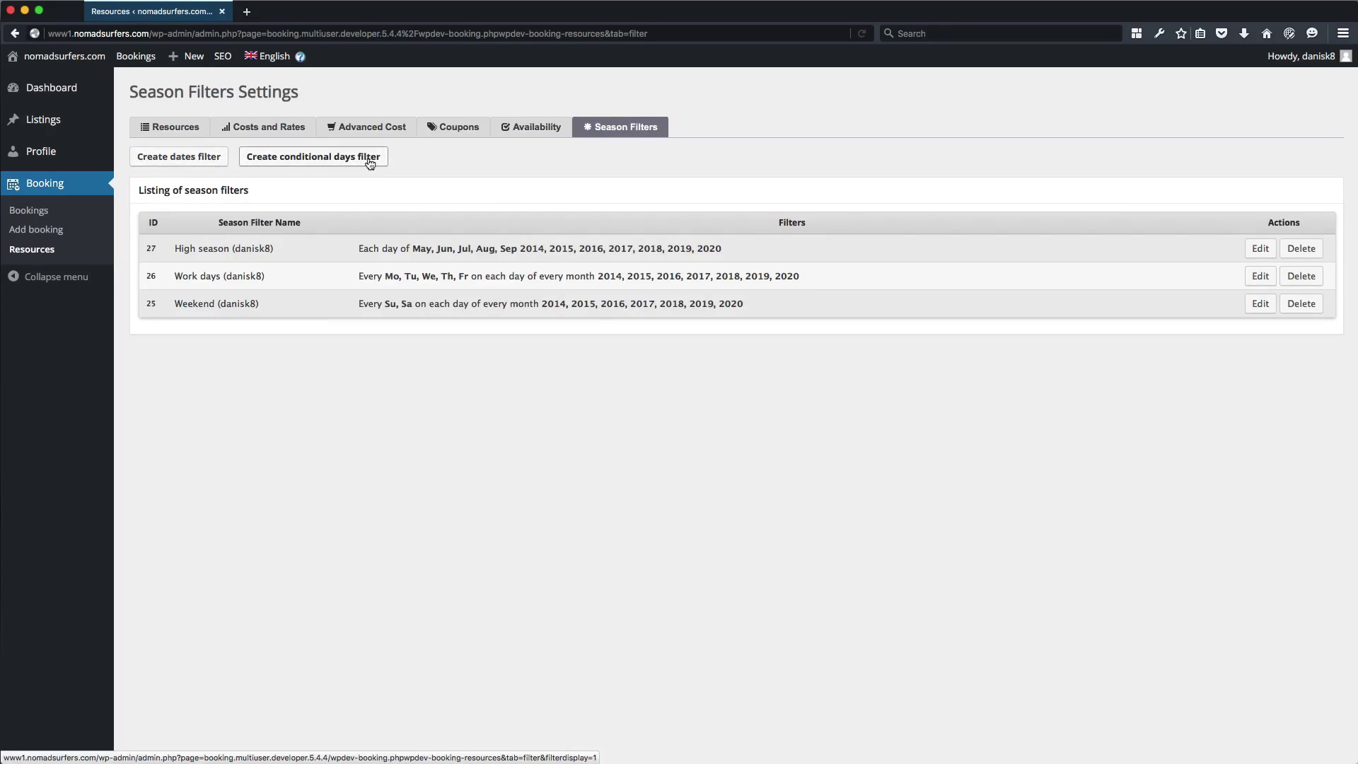
click(161, 163)
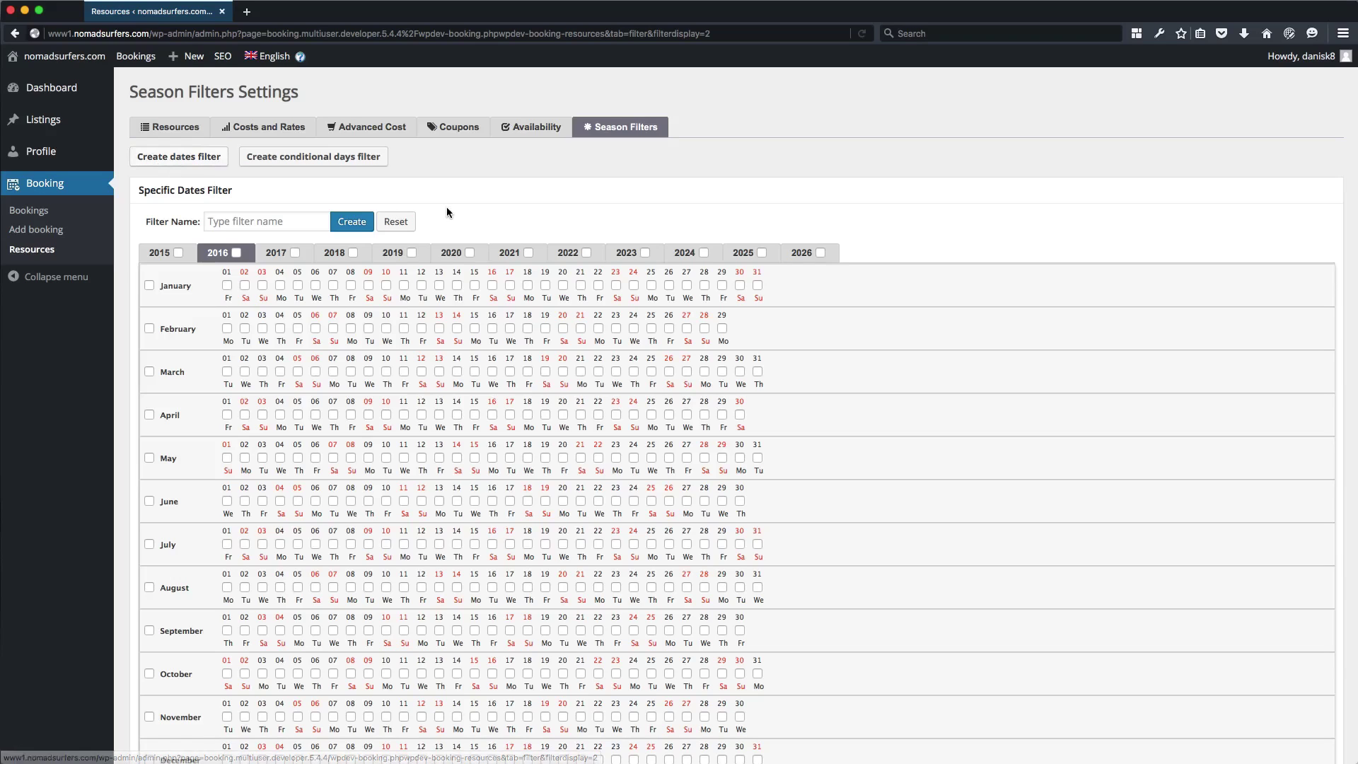
scroll(810, 342, down, 3)
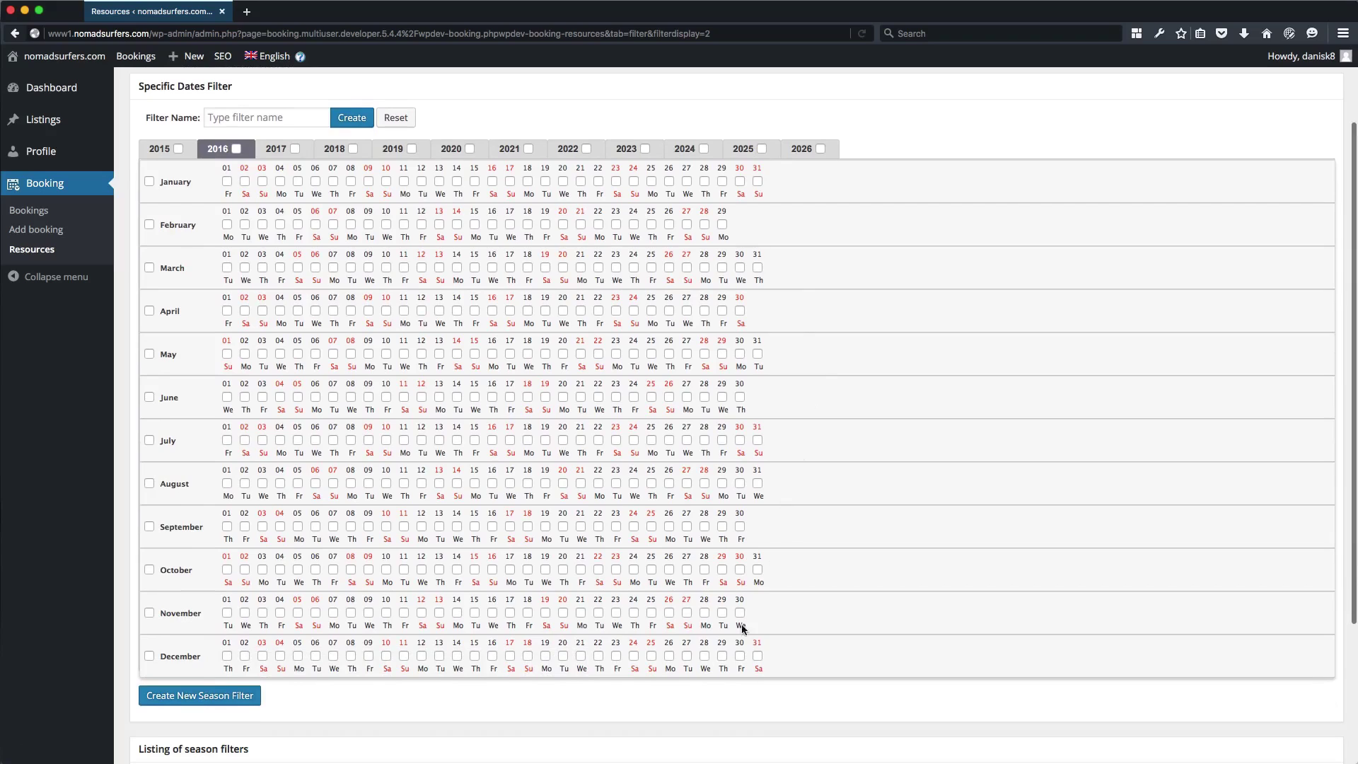
click(634, 656)
click(651, 657)
click(669, 657)
click(687, 657)
click(705, 657)
click(722, 657)
click(740, 657)
click(756, 657)
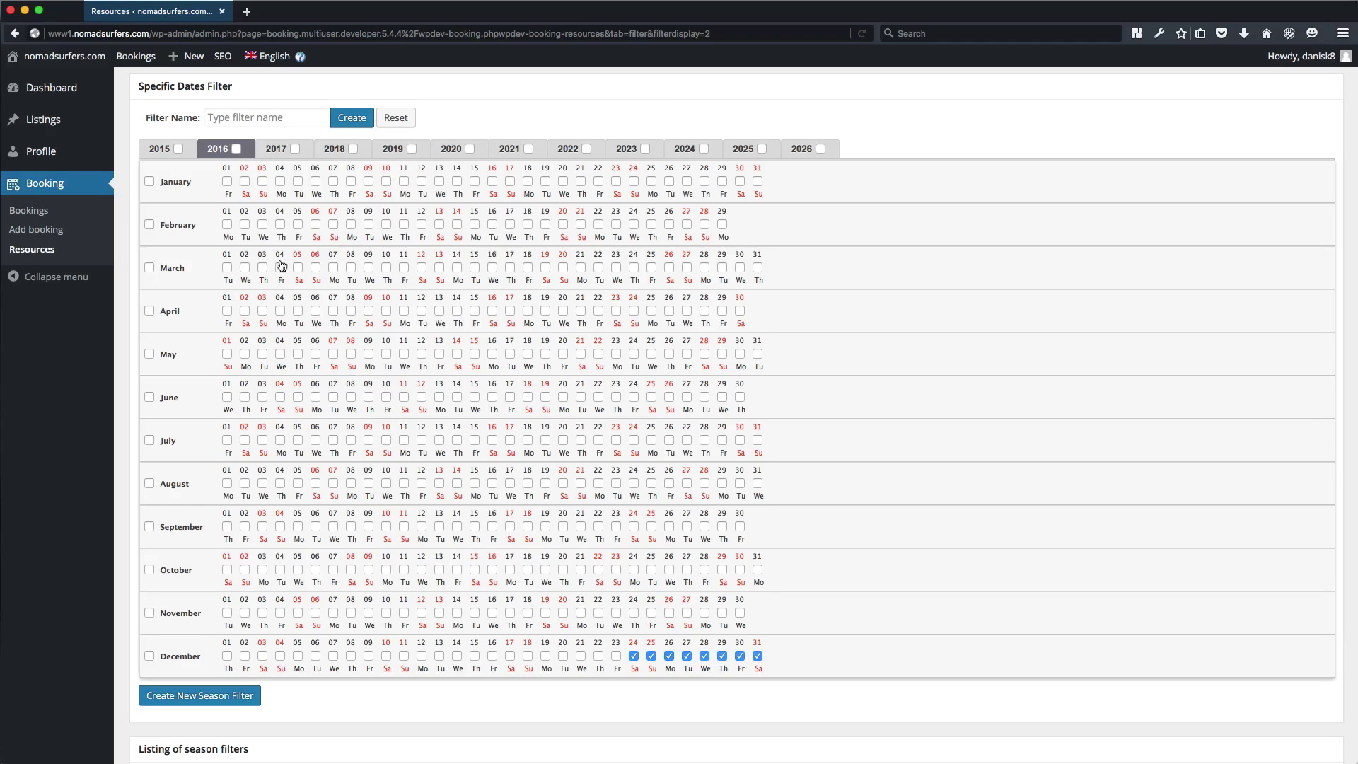
click(227, 182)
click(245, 182)
click(262, 182)
Name the dates filter Christmas Price and create it
scroll(247, 176, up, 2)
click(228, 169)
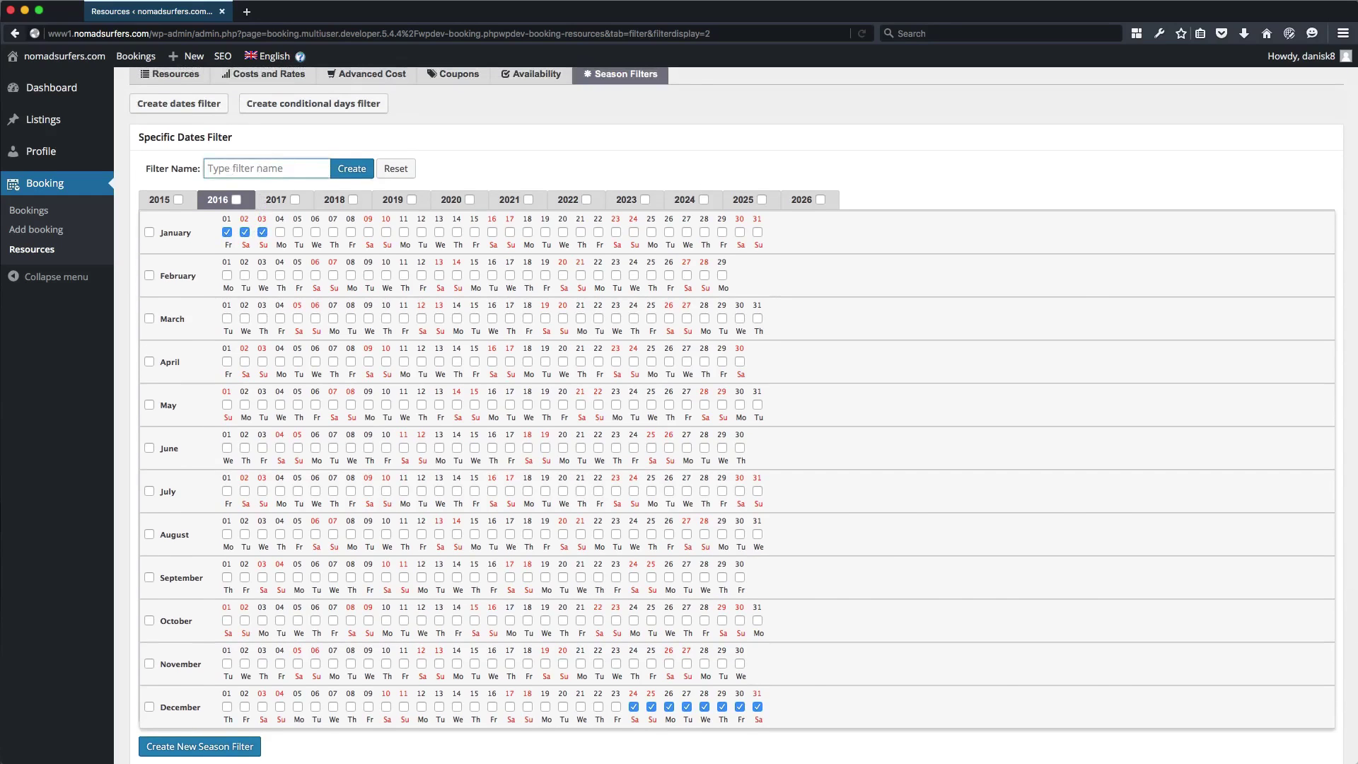
text(Christmas)
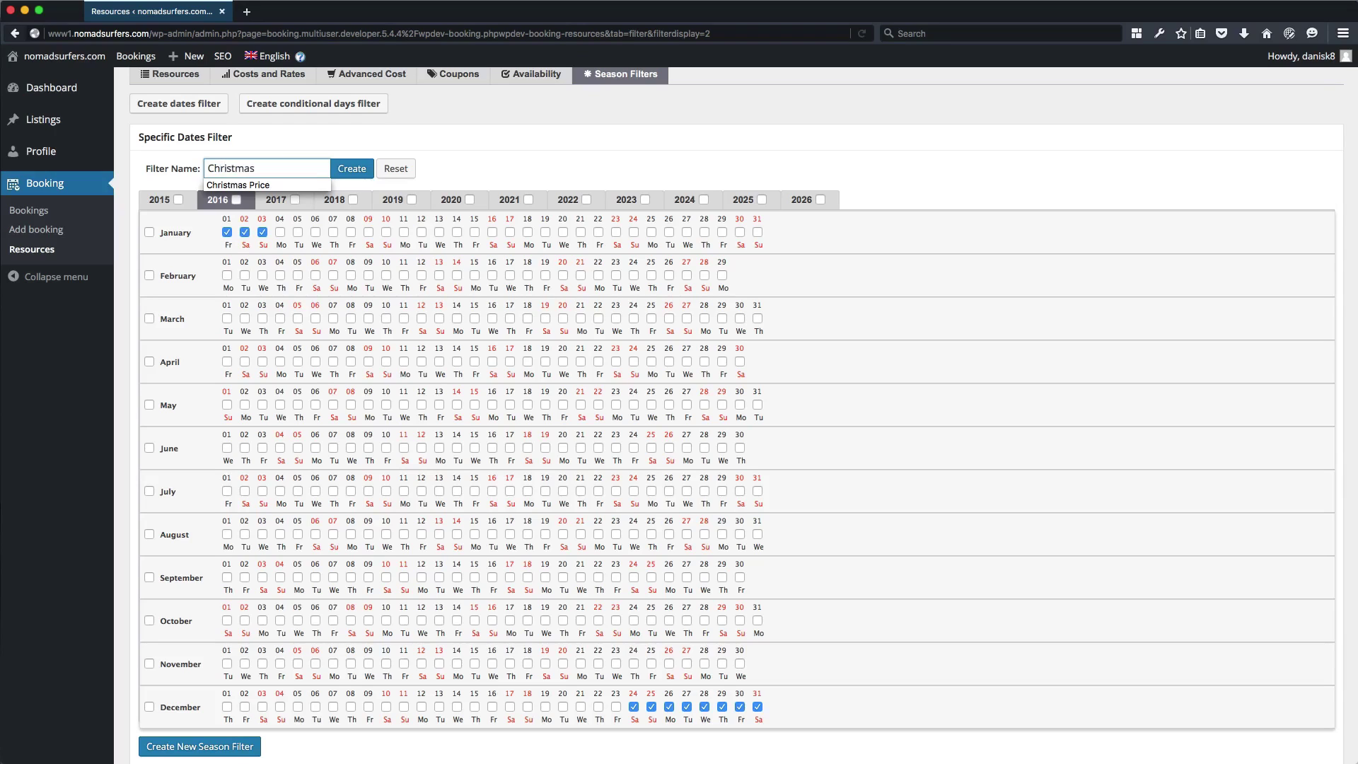
text( Price)
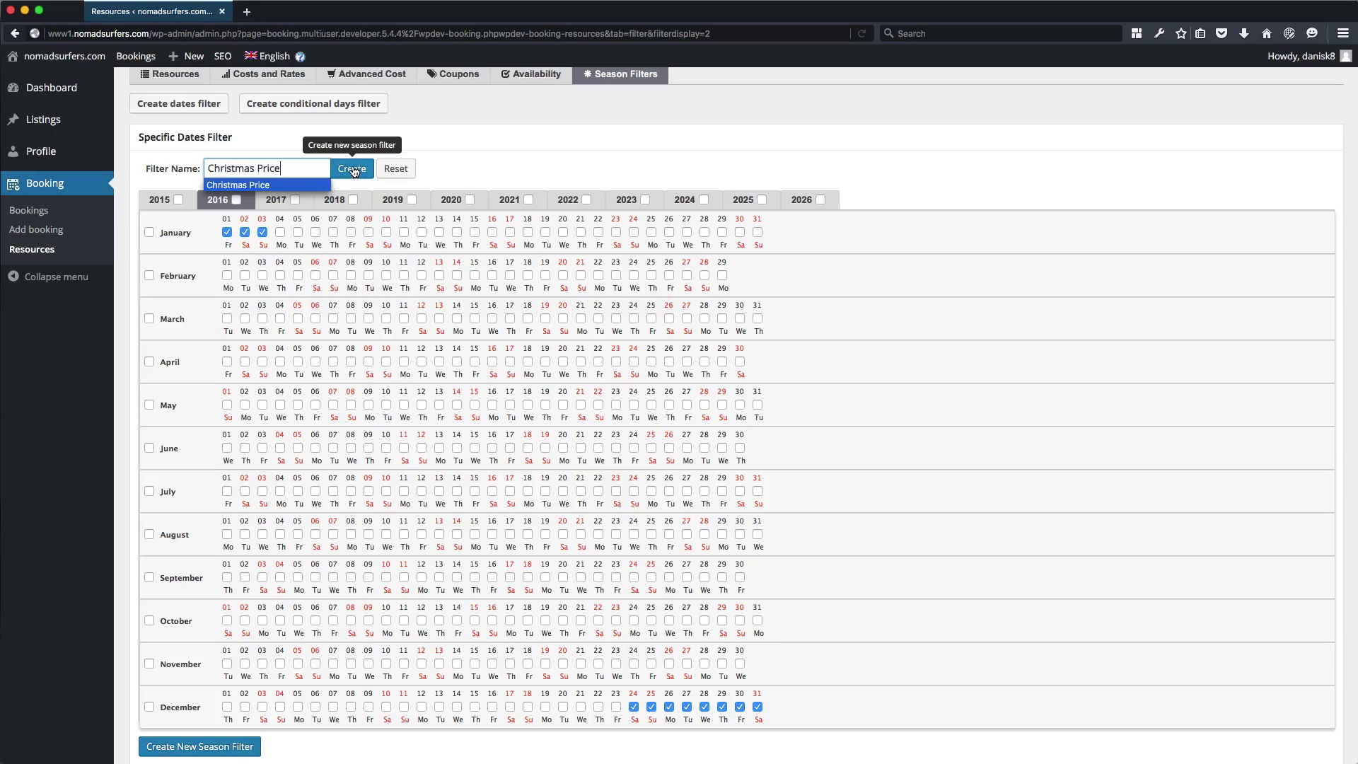
click(353, 171)
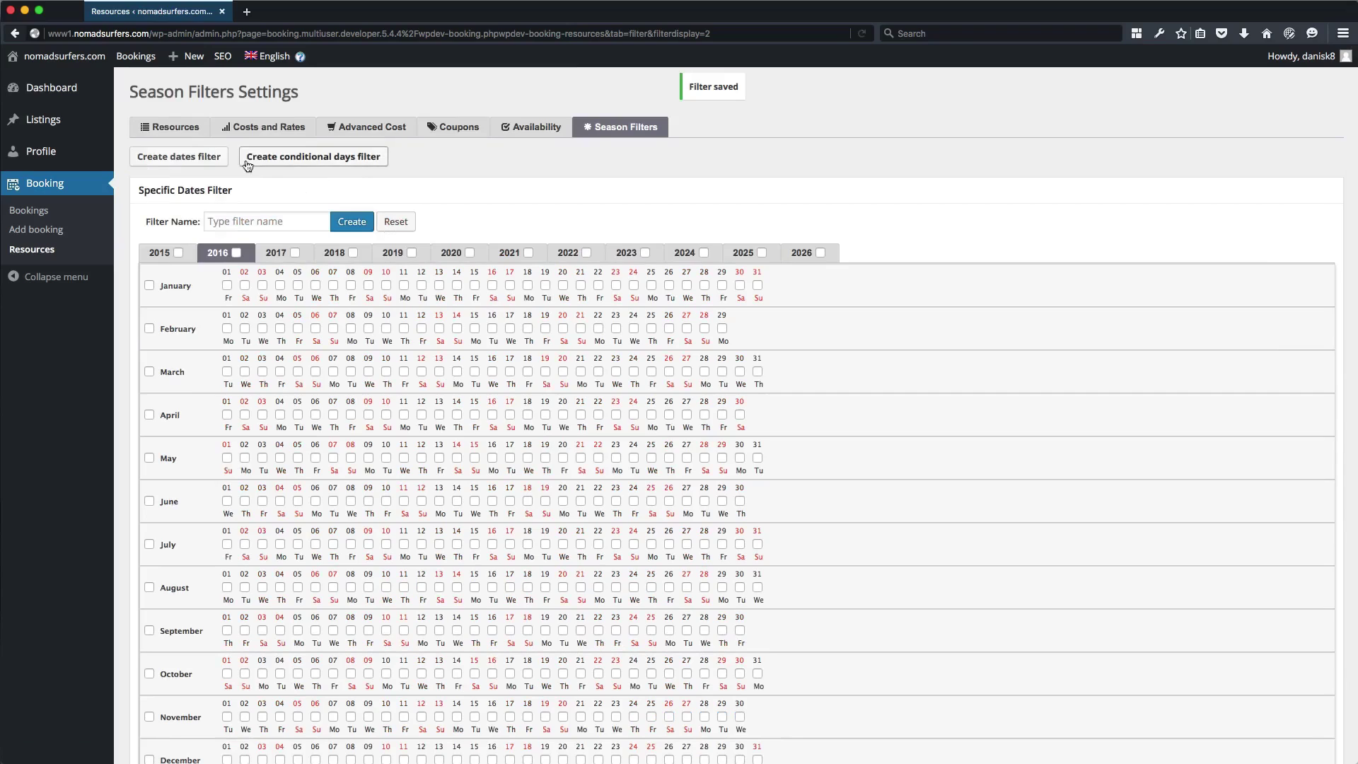
Start a conditional days filter and name it Summer Weekends
click(371, 164)
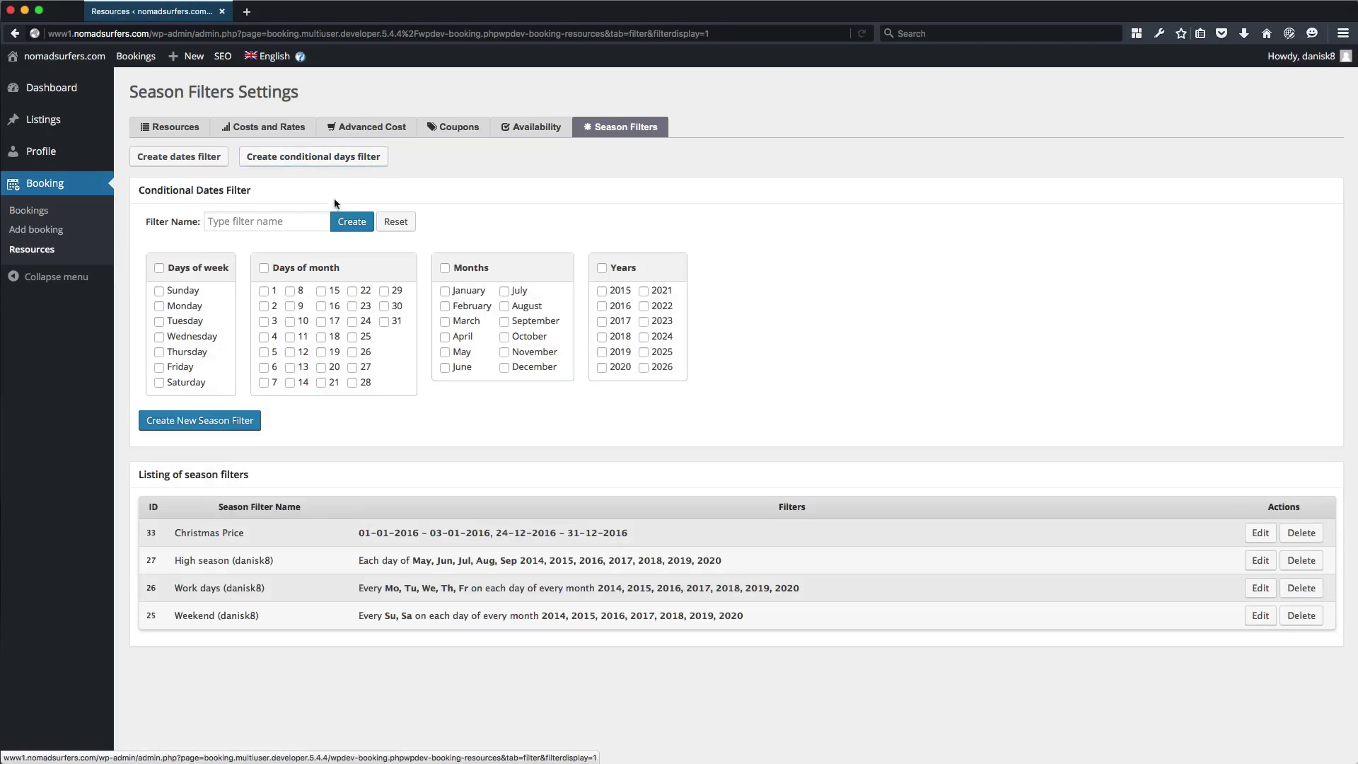
click(255, 221)
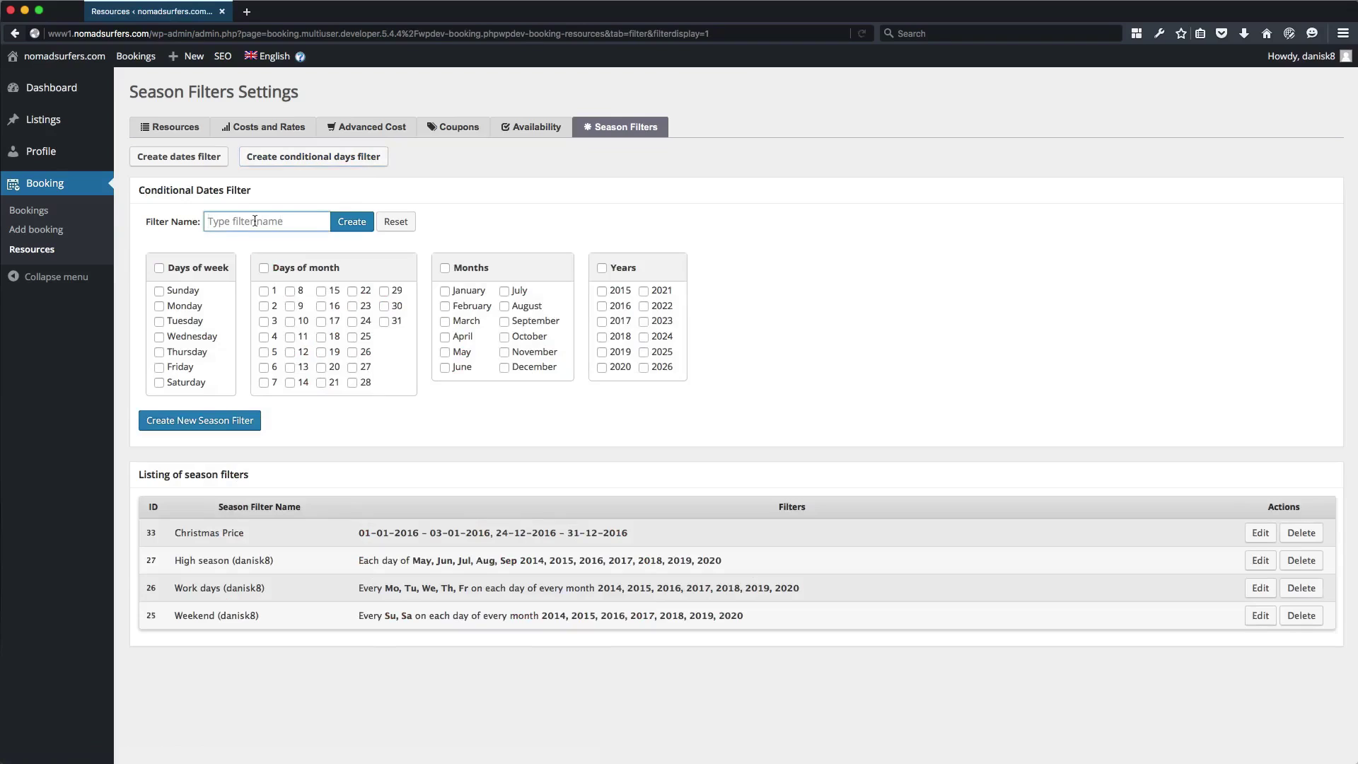
text(Summer )
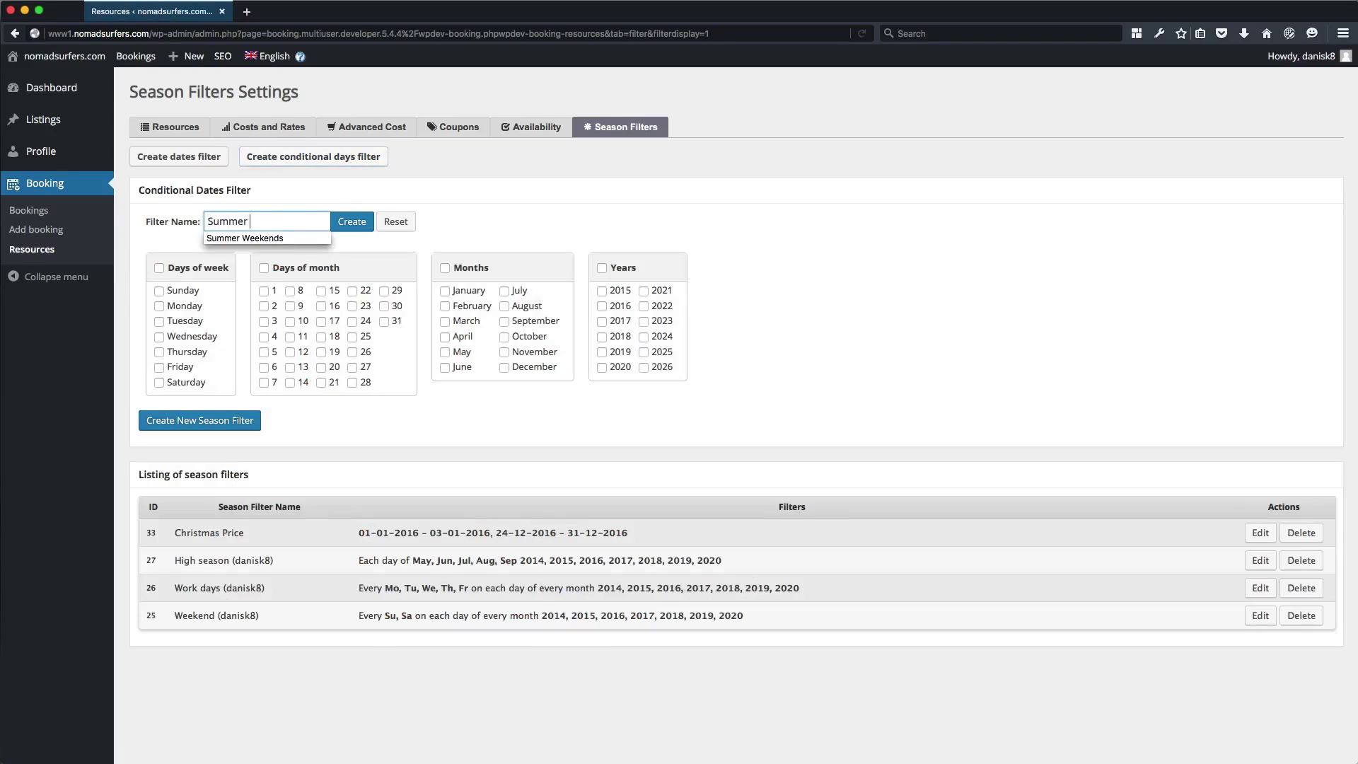
text(W)
key(Down)
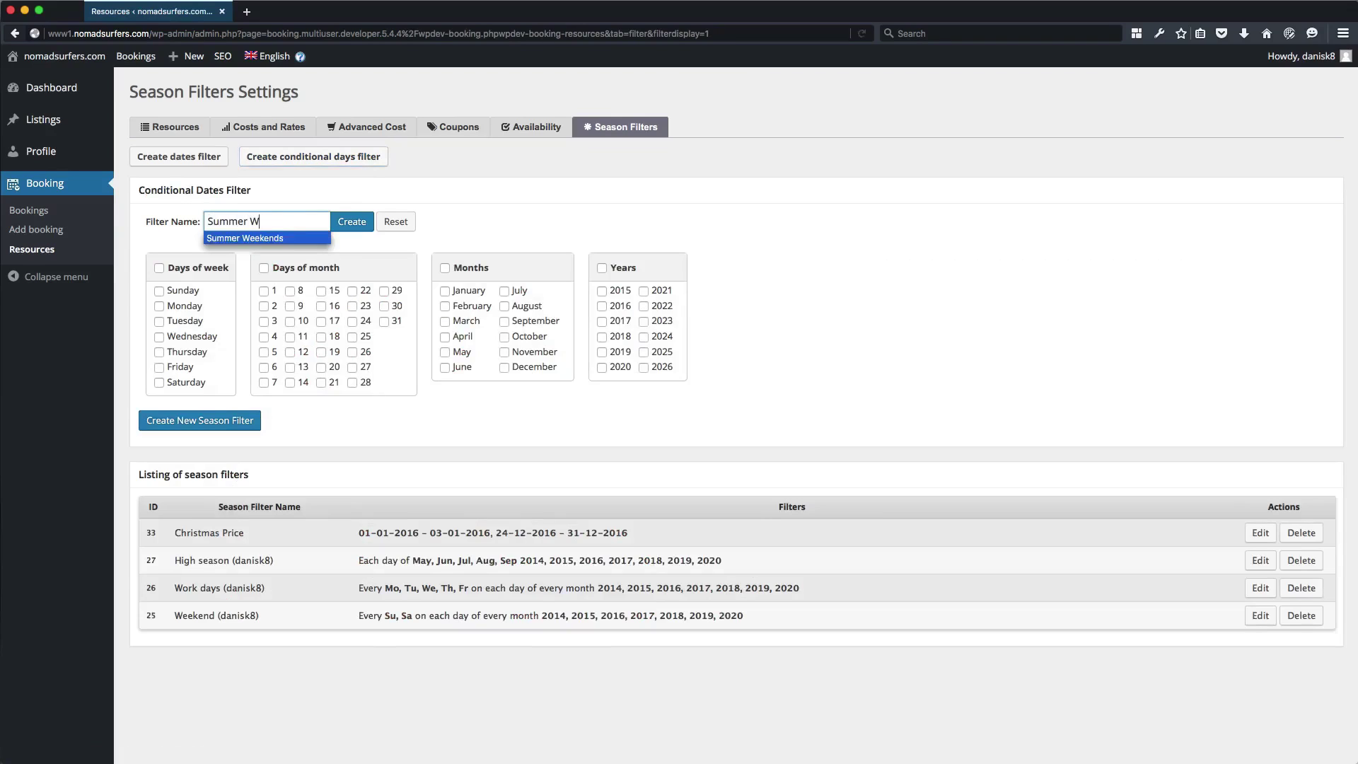
key(Tab)
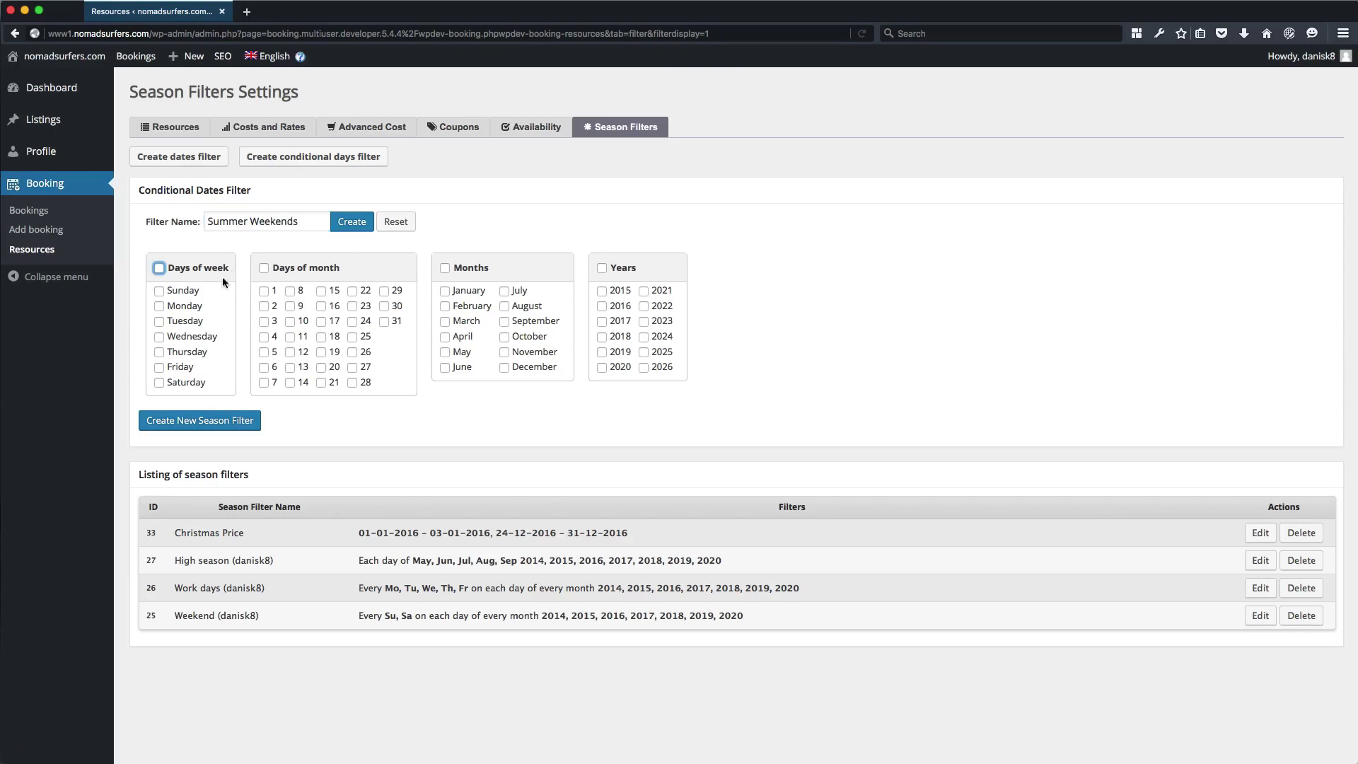
Limit the Summer Weekends filter to Sunday, Friday and Saturday, and include all days of the month
click(159, 291)
click(159, 367)
click(159, 382)
click(263, 269)
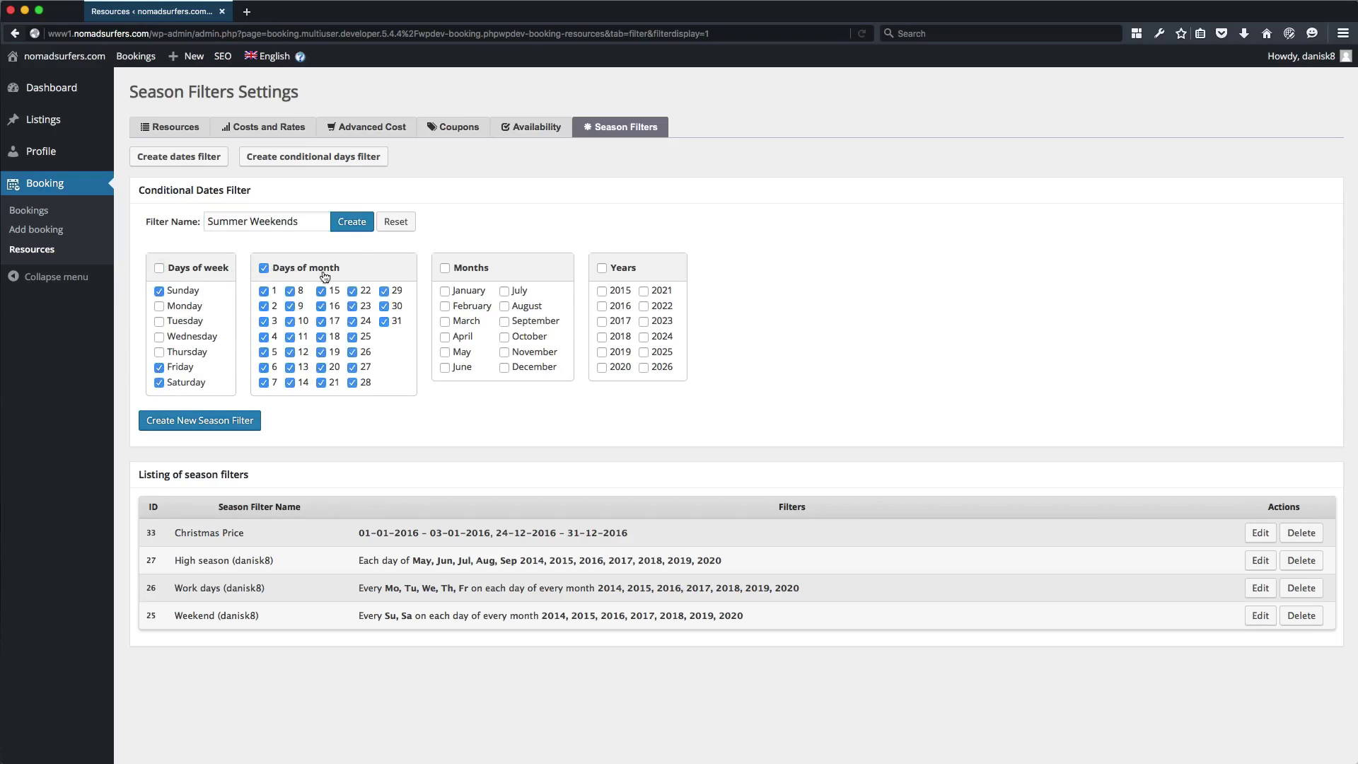
Include June, July, August and September of all years in the Summer Weekends filter and create it
click(444, 369)
click(504, 291)
click(504, 306)
click(505, 321)
click(601, 269)
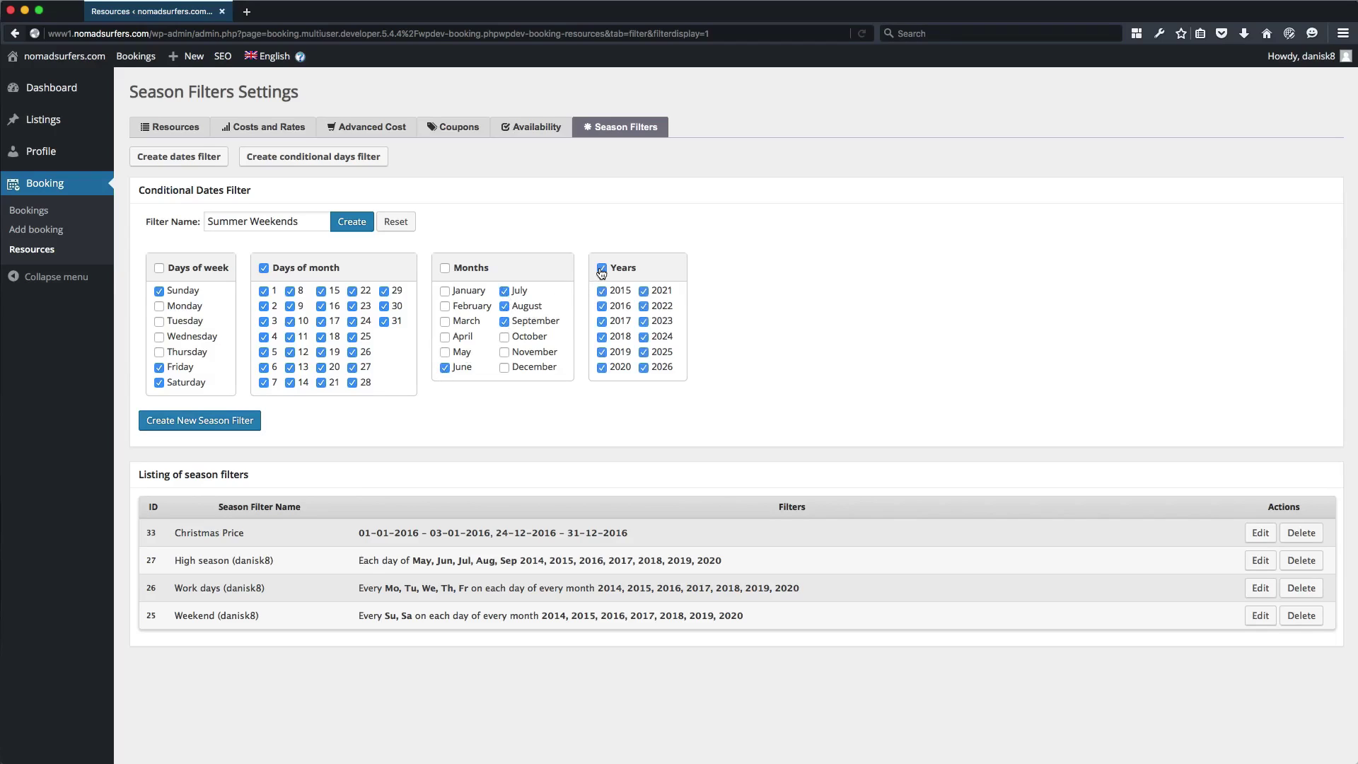
click(222, 424)
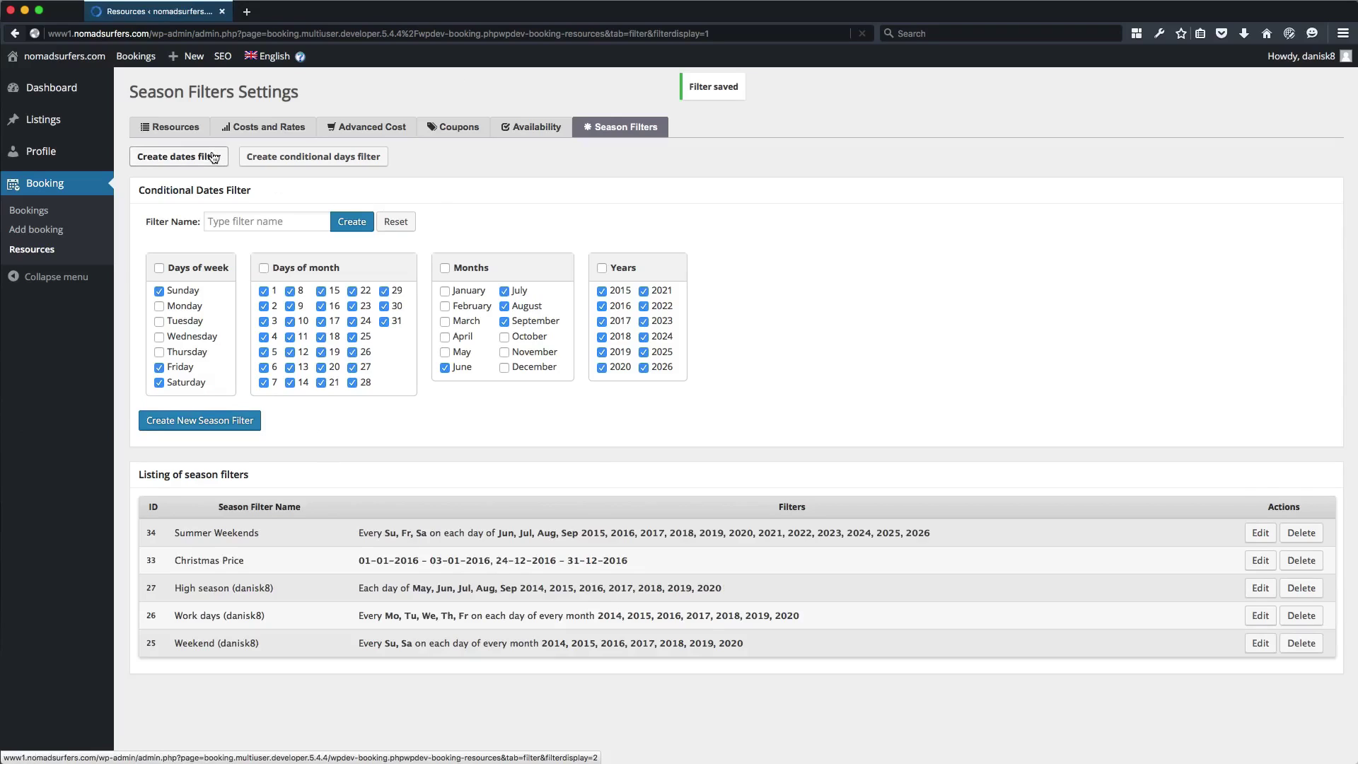
drag(172, 533, 952, 564)
click(433, 444)
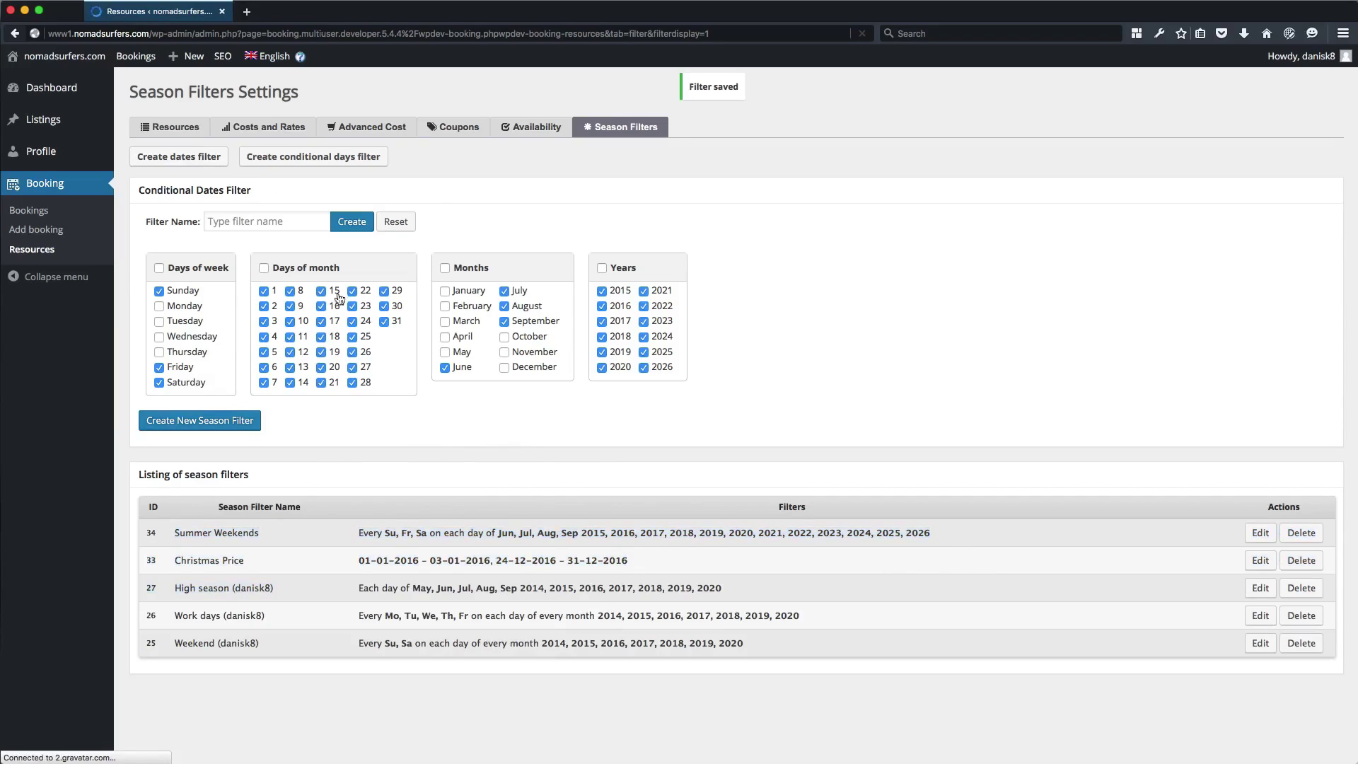
Activate the Christmas Price seasonal rate for the Honey Moon Suite at 250 USD for 1 day and update the rates
click(222, 130)
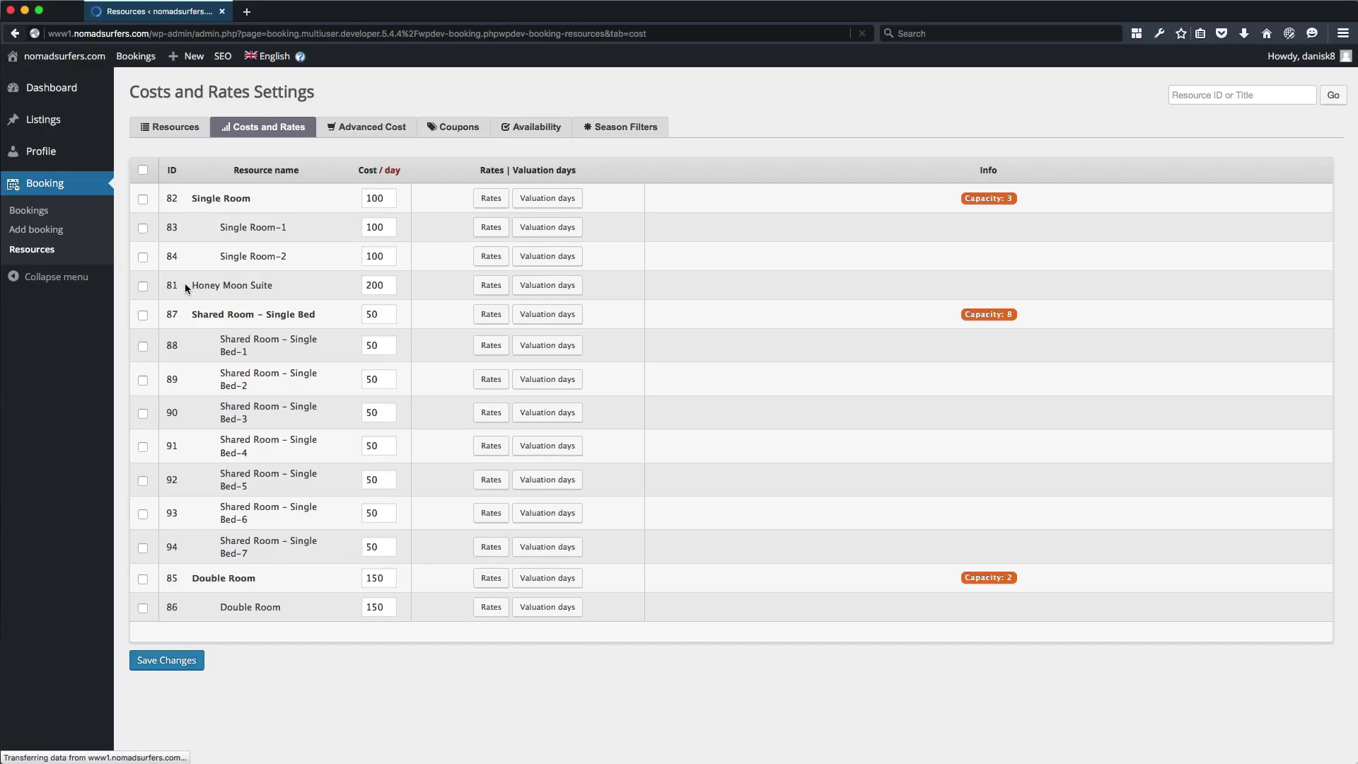
click(414, 288)
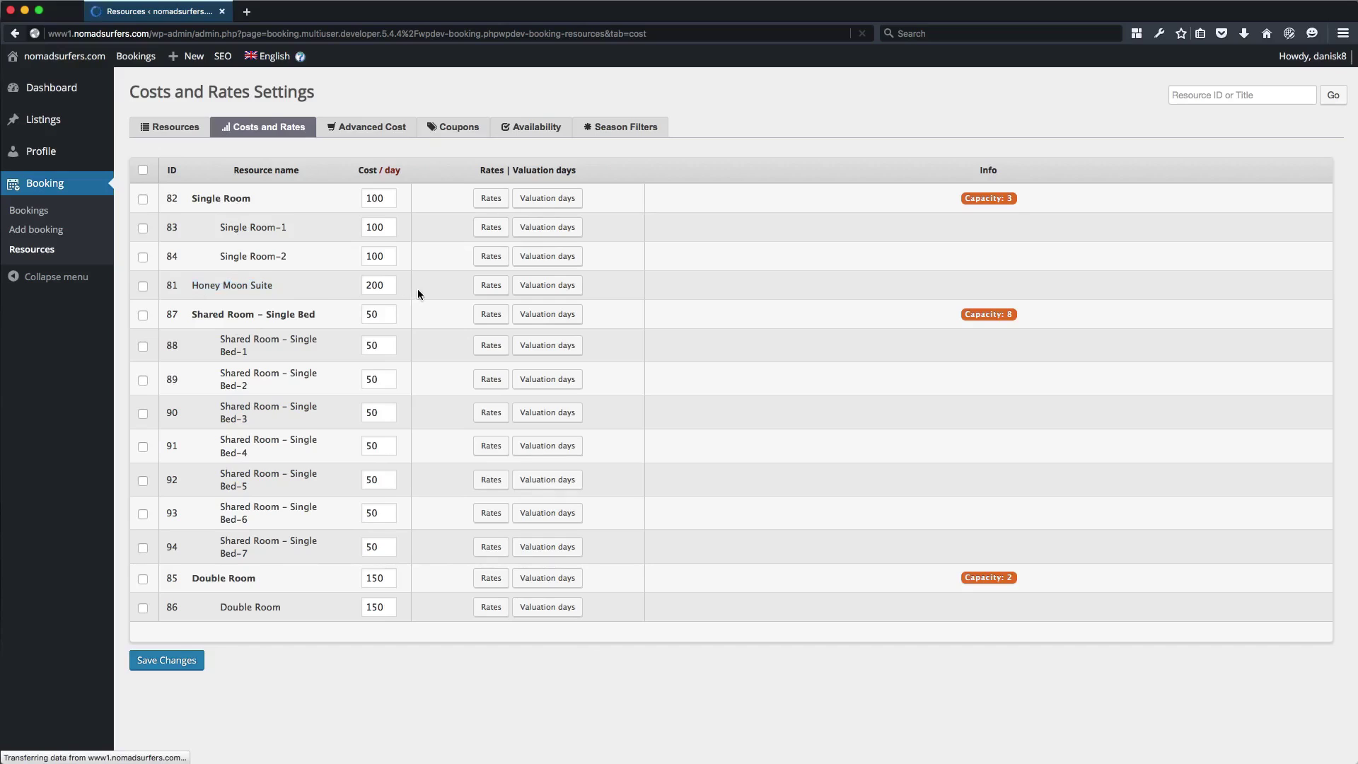
click(503, 292)
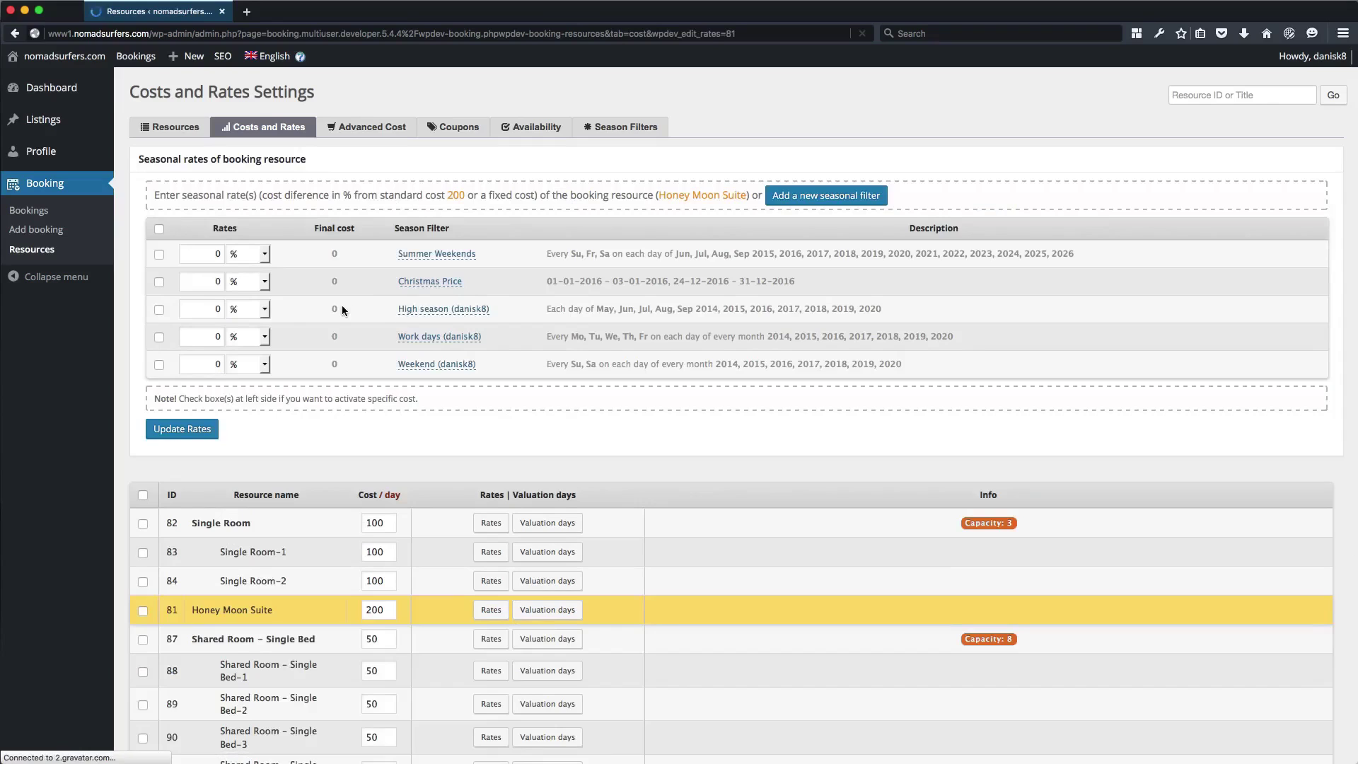
click(159, 282)
drag(388, 610, 355, 608)
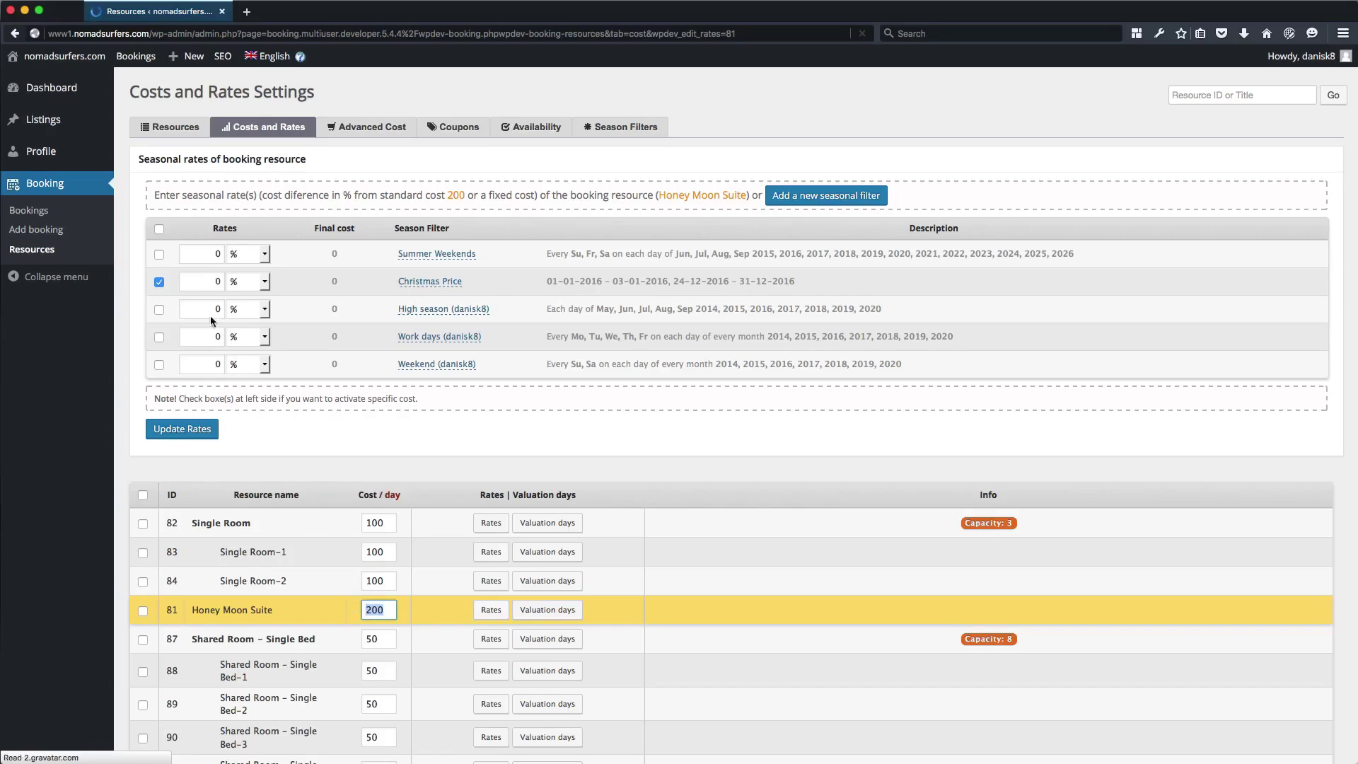
click(200, 282)
drag(217, 282, 229, 283)
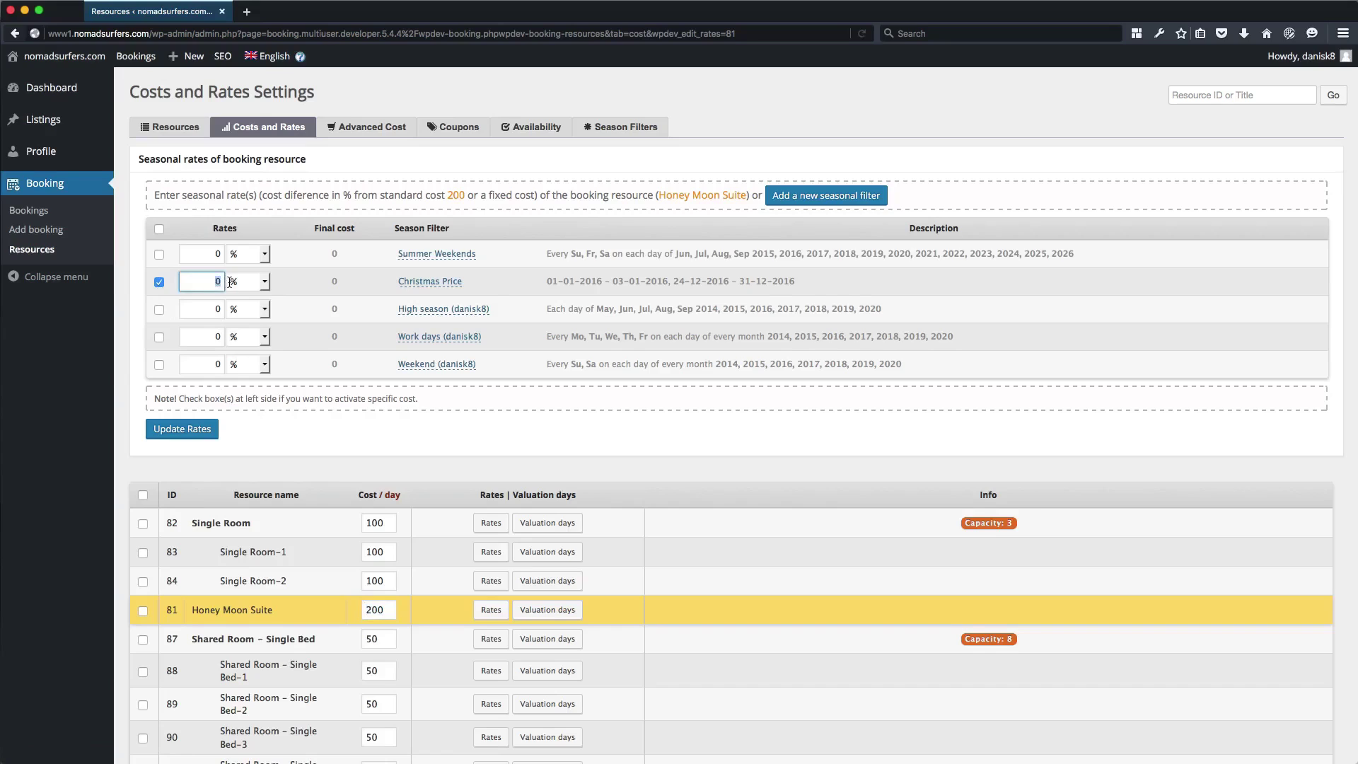
text(250)
click(265, 282)
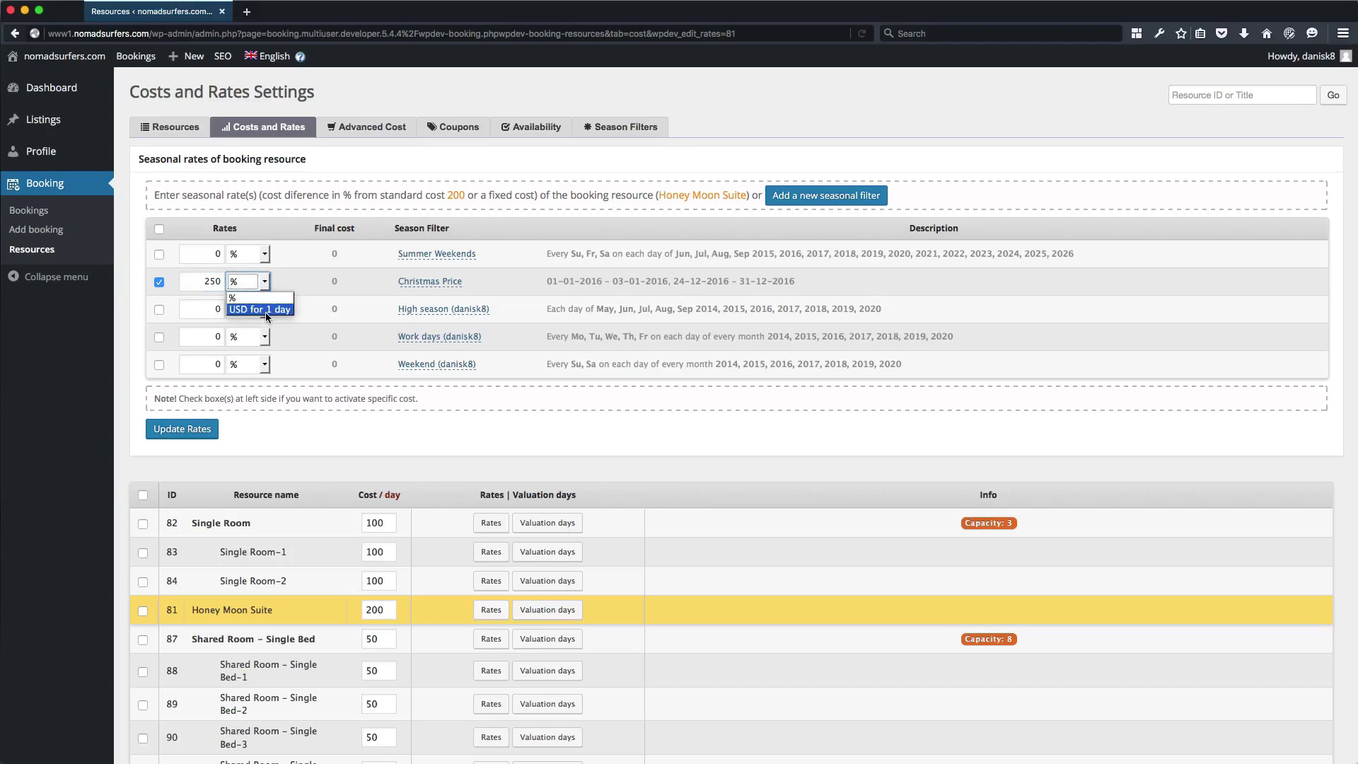
click(265, 312)
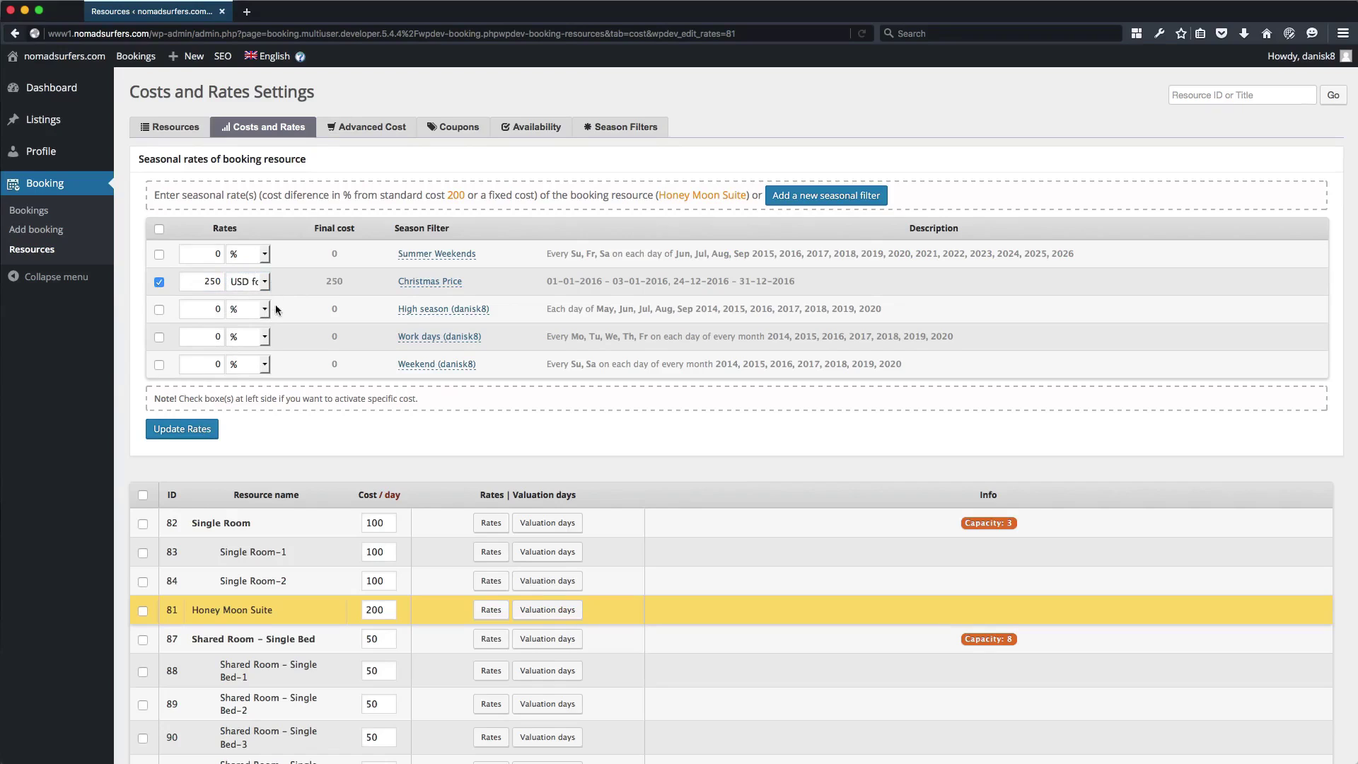
click(189, 434)
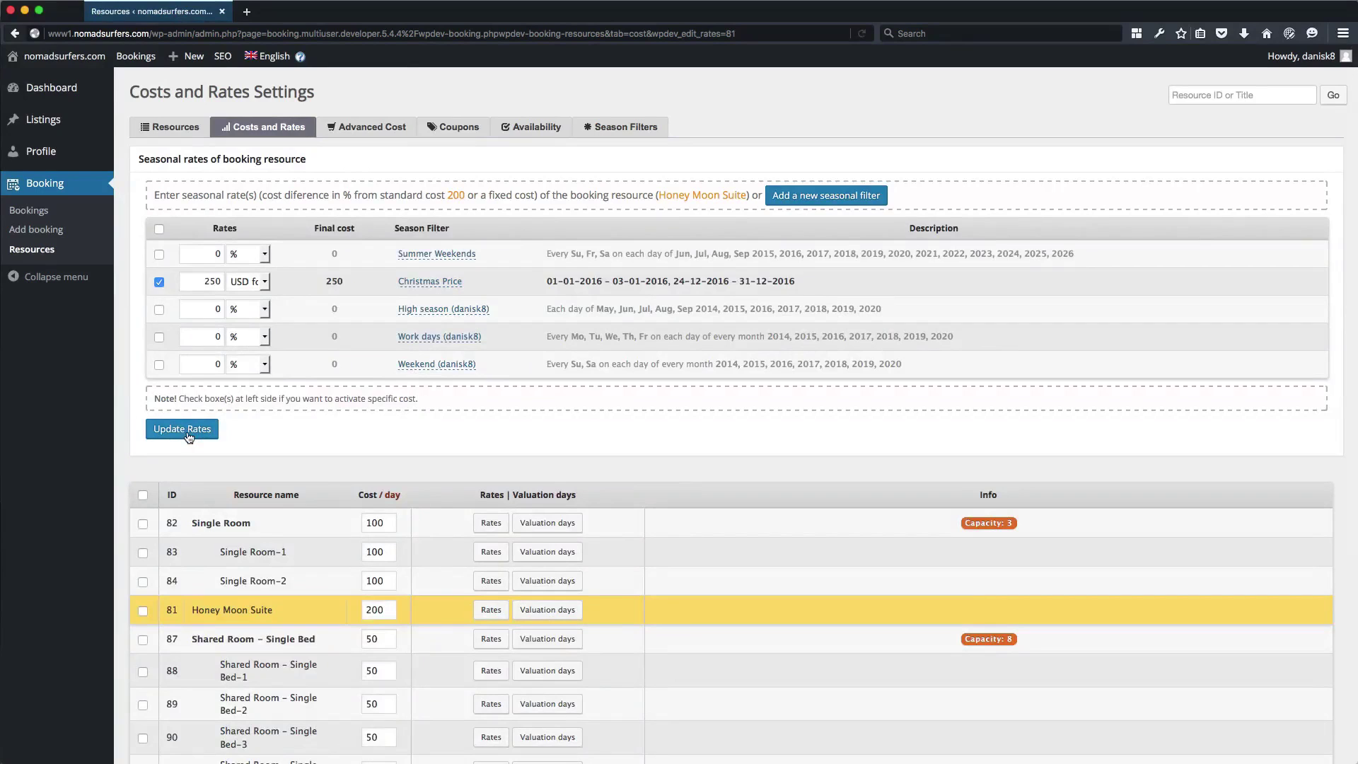
Activate the Summer Weekends rate for the parent Shared Room - Single Bed resource at 60 USD for 1 day and update the rates
scroll(337, 414, down, 3)
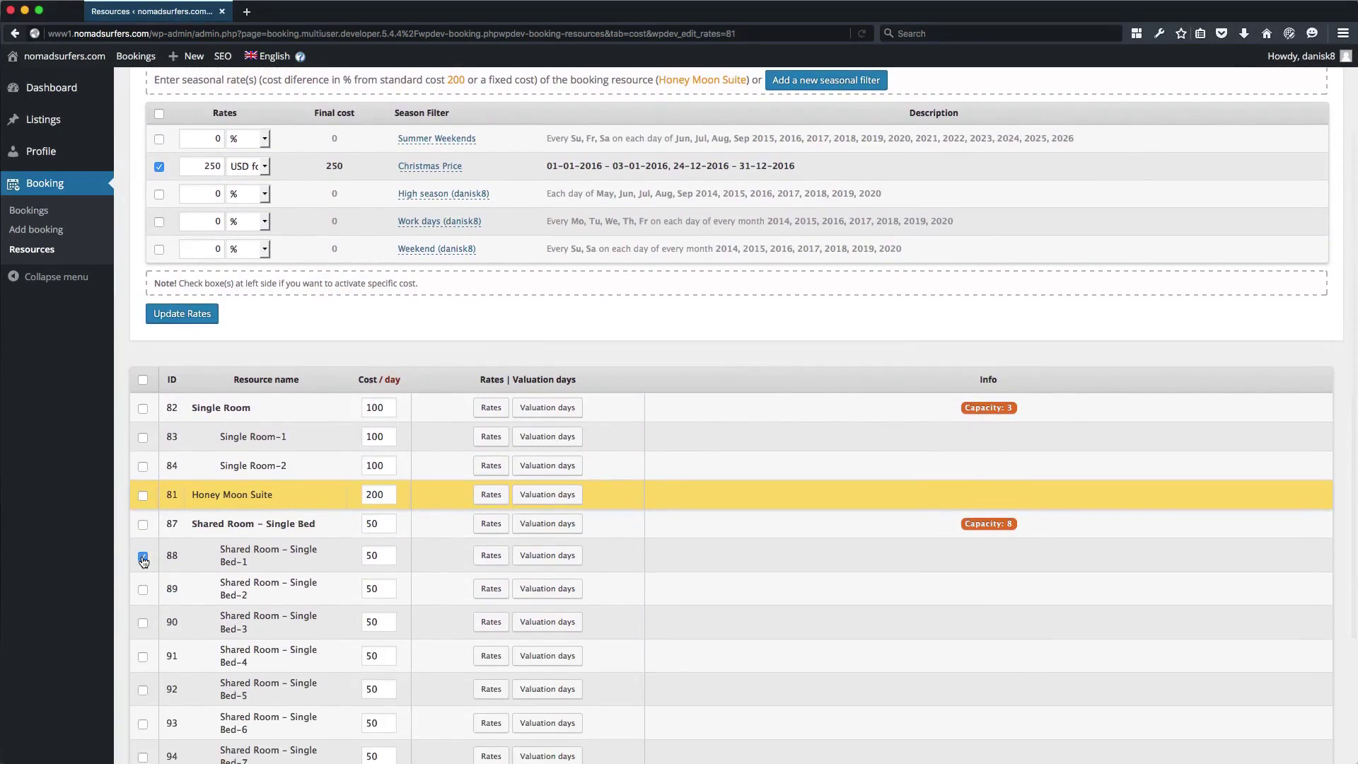
click(490, 555)
click(494, 644)
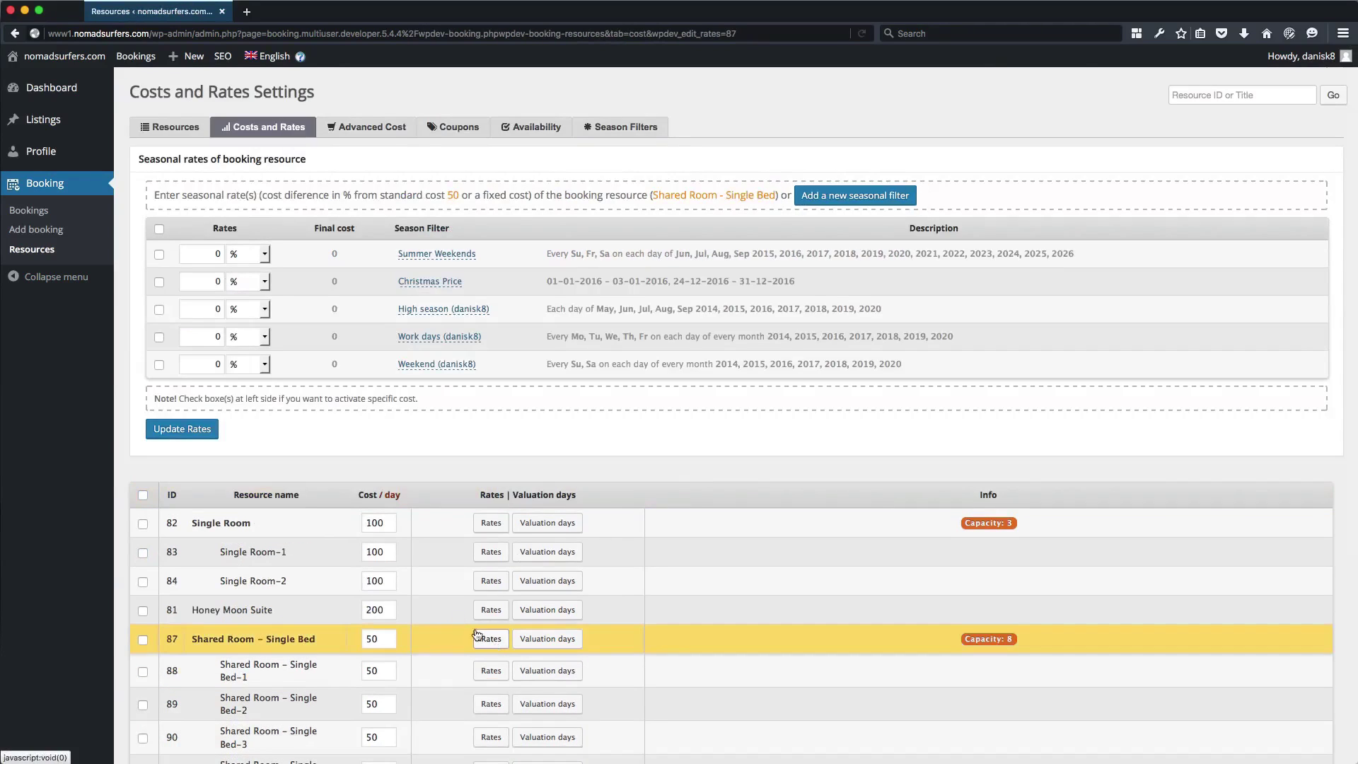
click(159, 255)
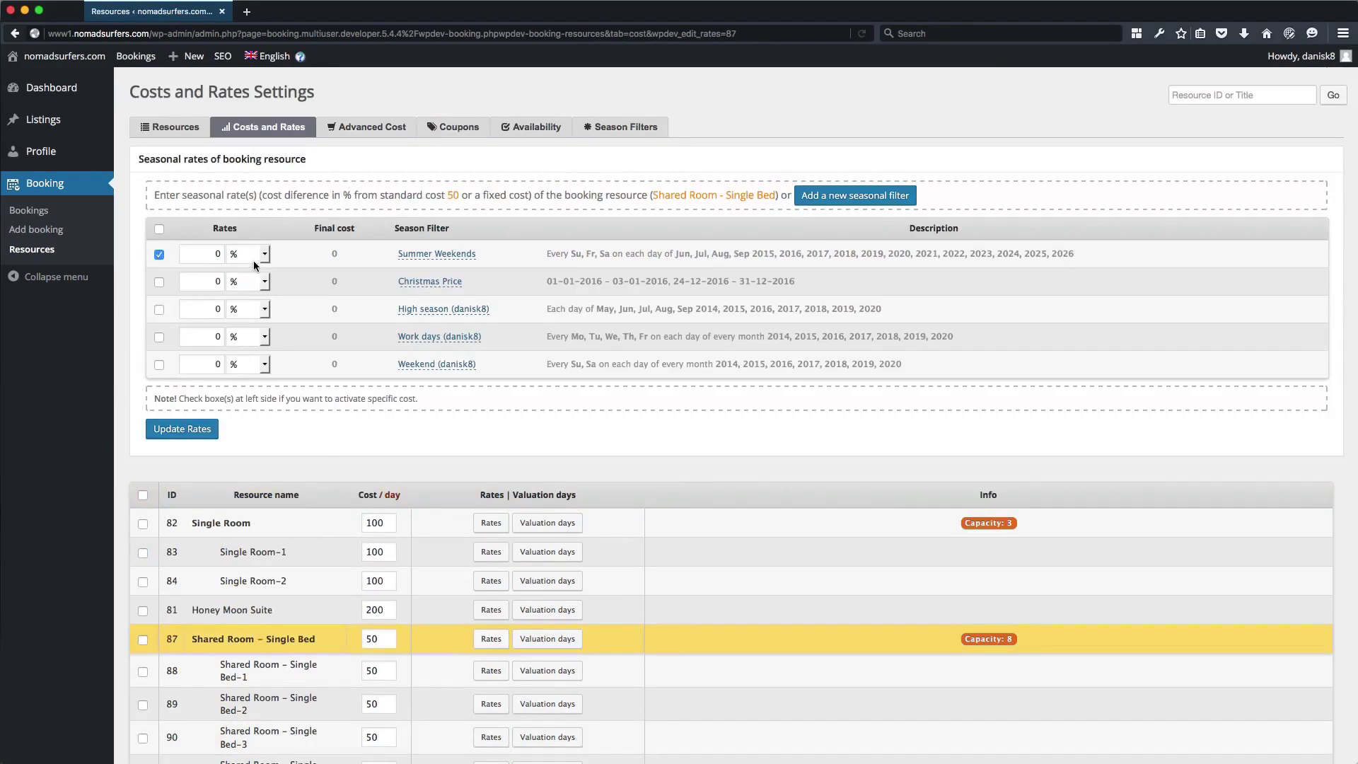
drag(199, 253, 234, 254)
text(60)
click(264, 256)
click(262, 282)
click(216, 438)
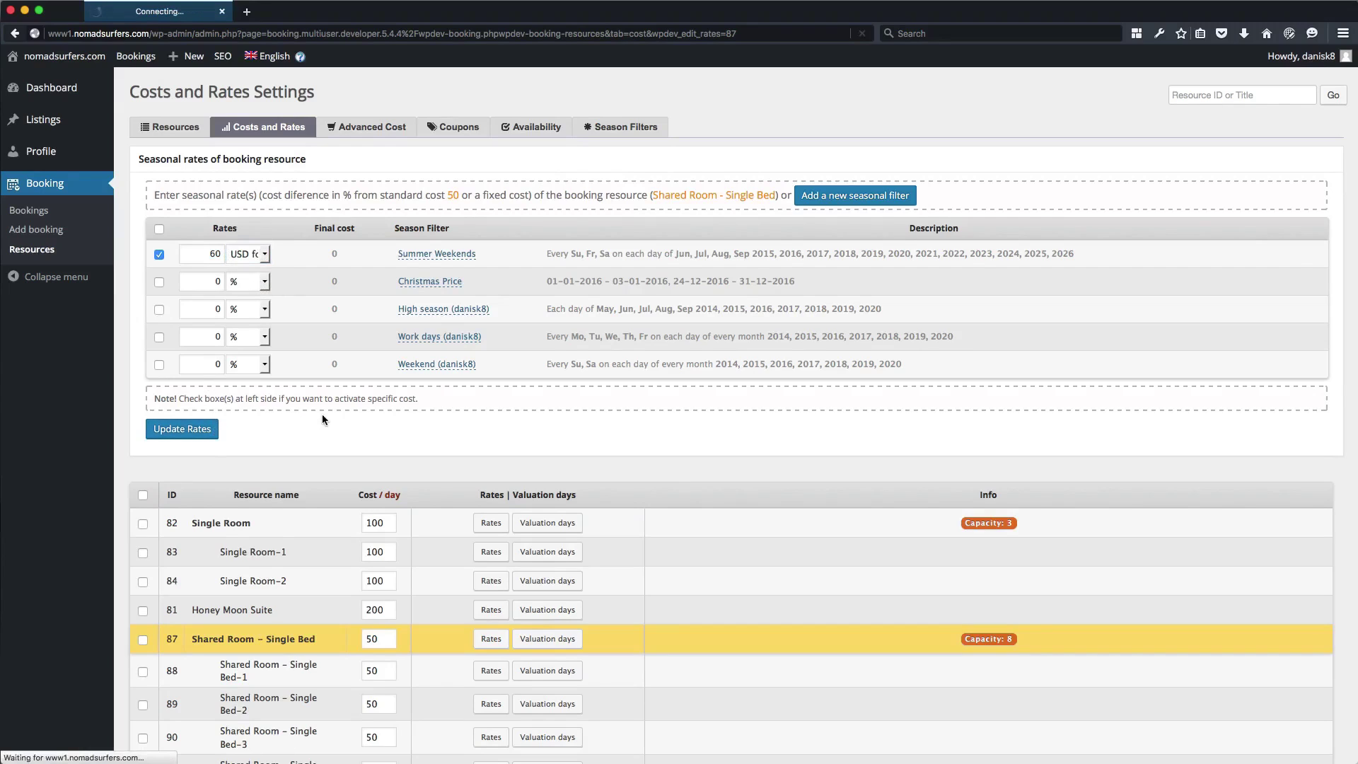
scroll(321, 413, down, 3)
scroll(322, 418, down, 3)
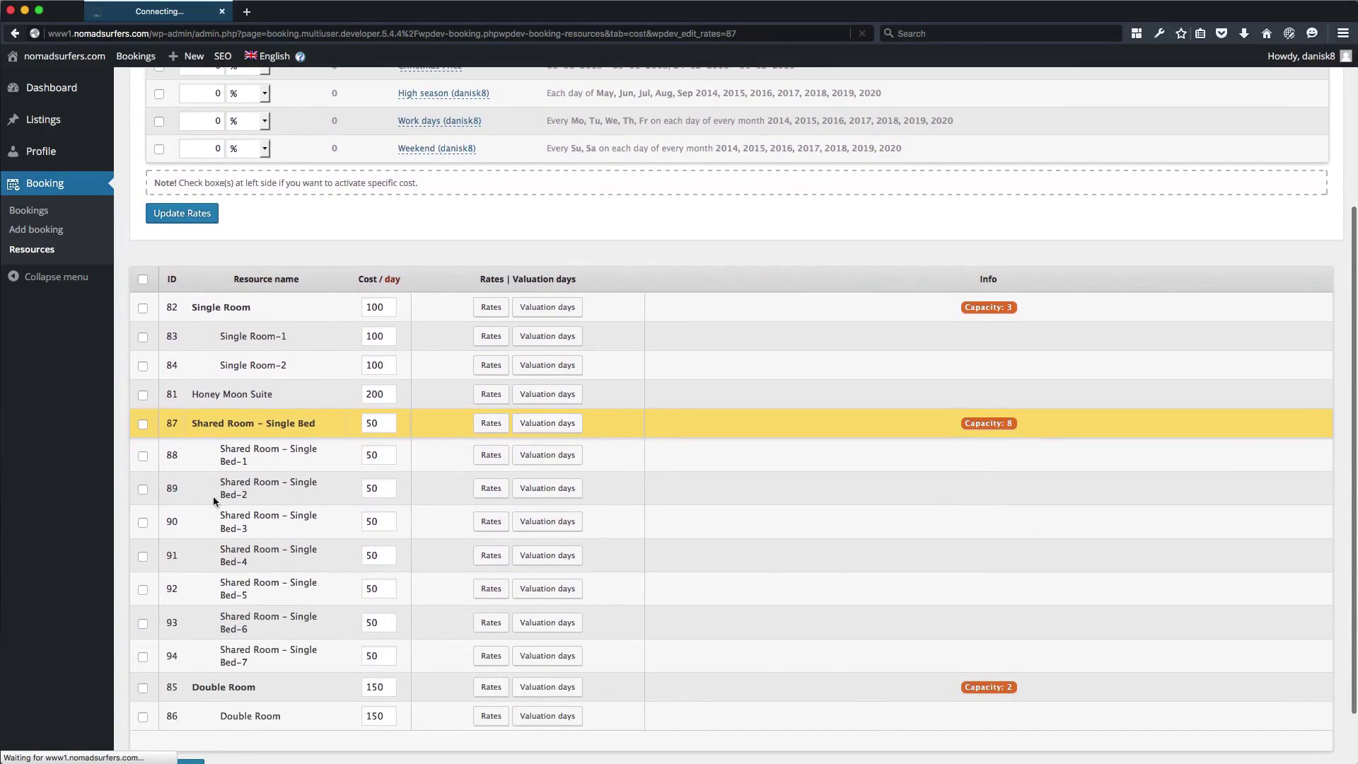
scroll(214, 424, up, 6)
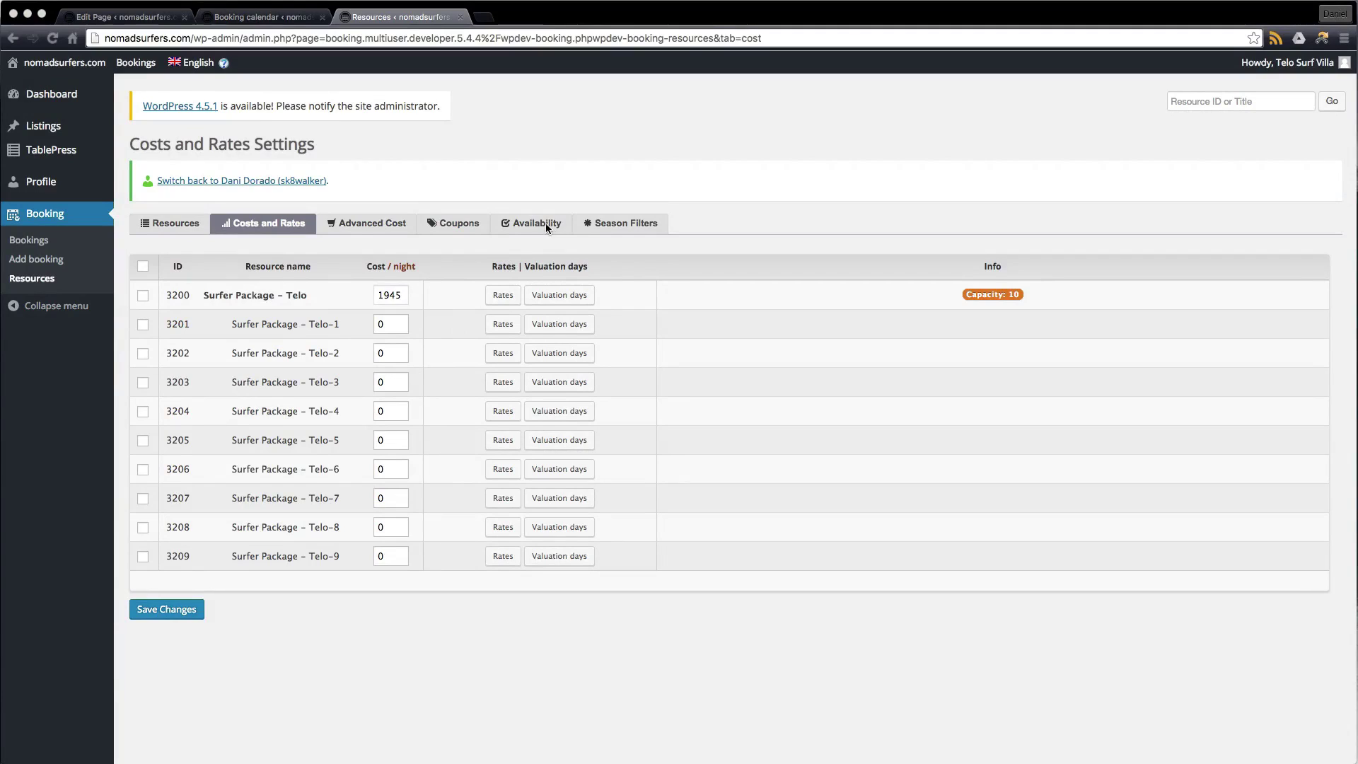
Make all days unavailable for the Surfer Package - Telo except those in the Check In Dates - Telo filter, and save the availability
click(518, 237)
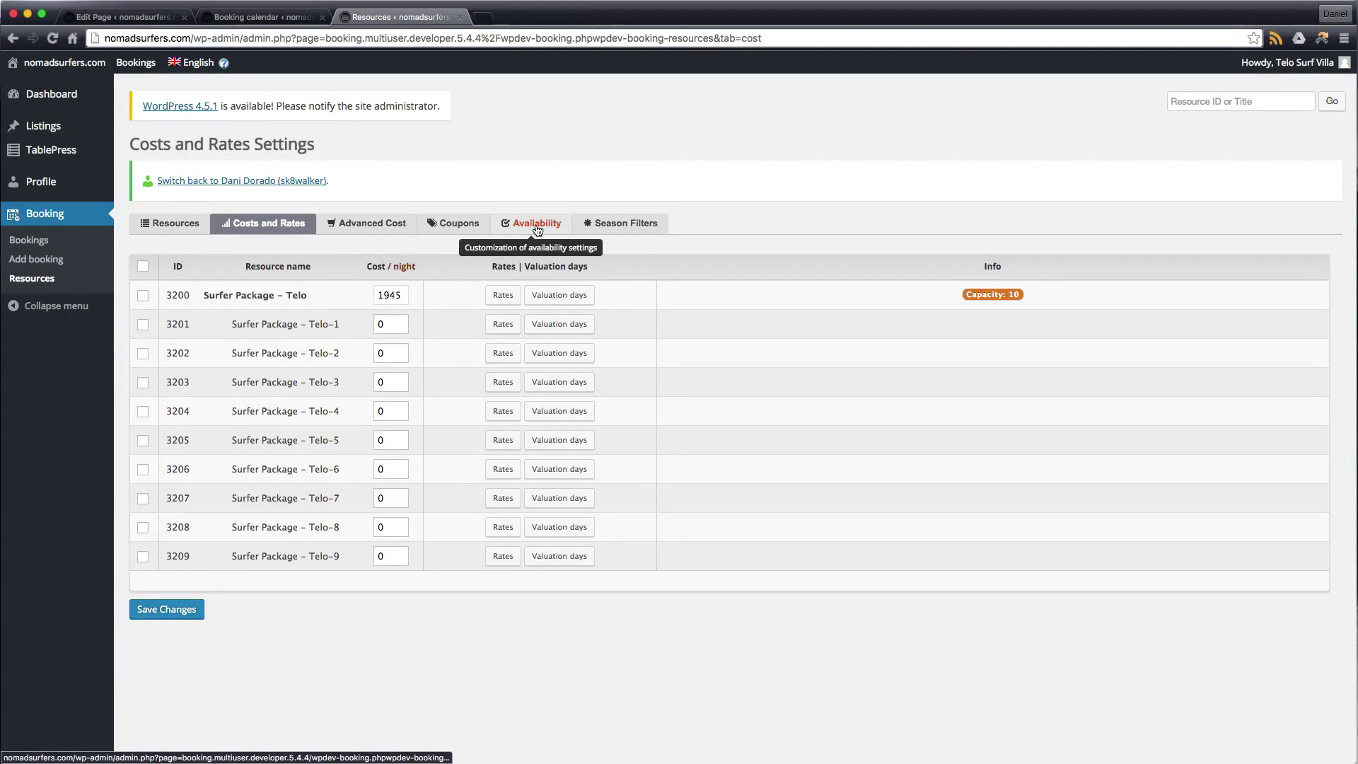
click(517, 232)
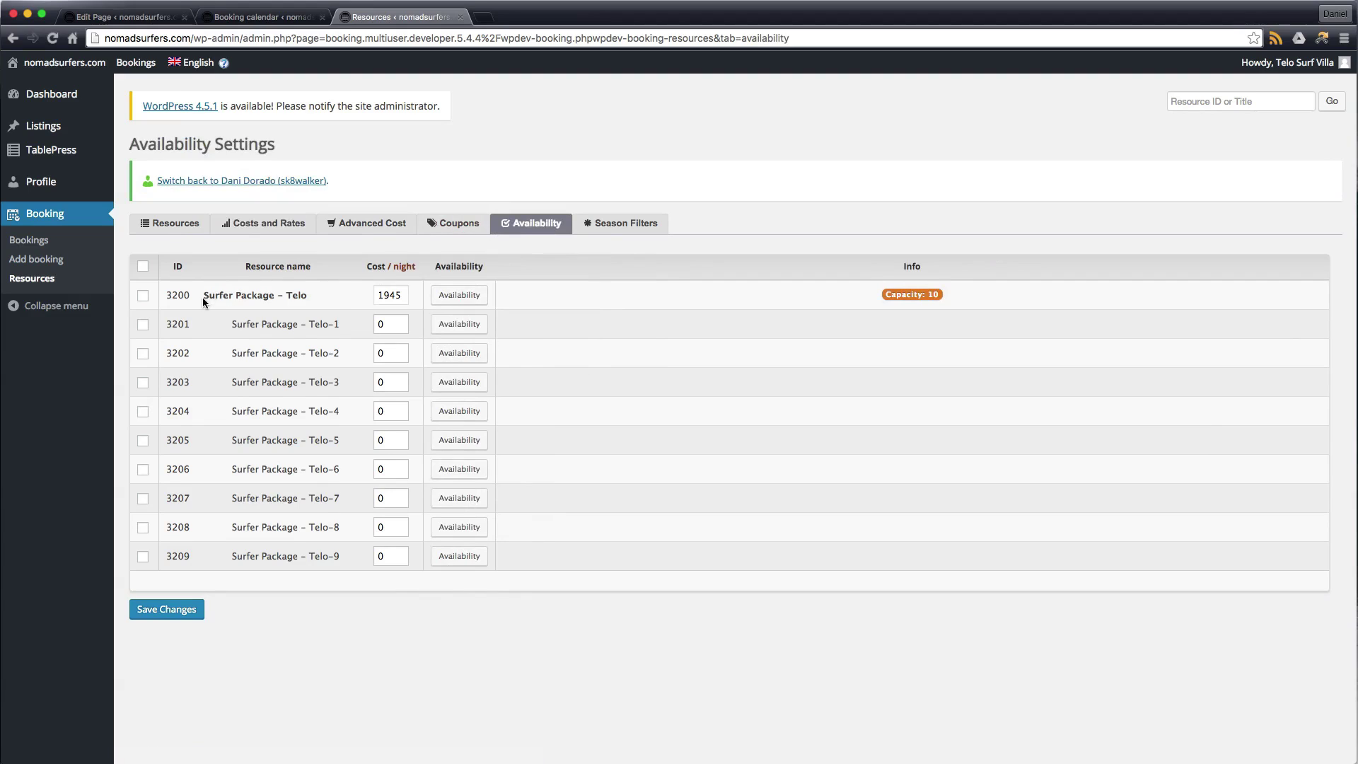
drag(203, 295, 333, 299)
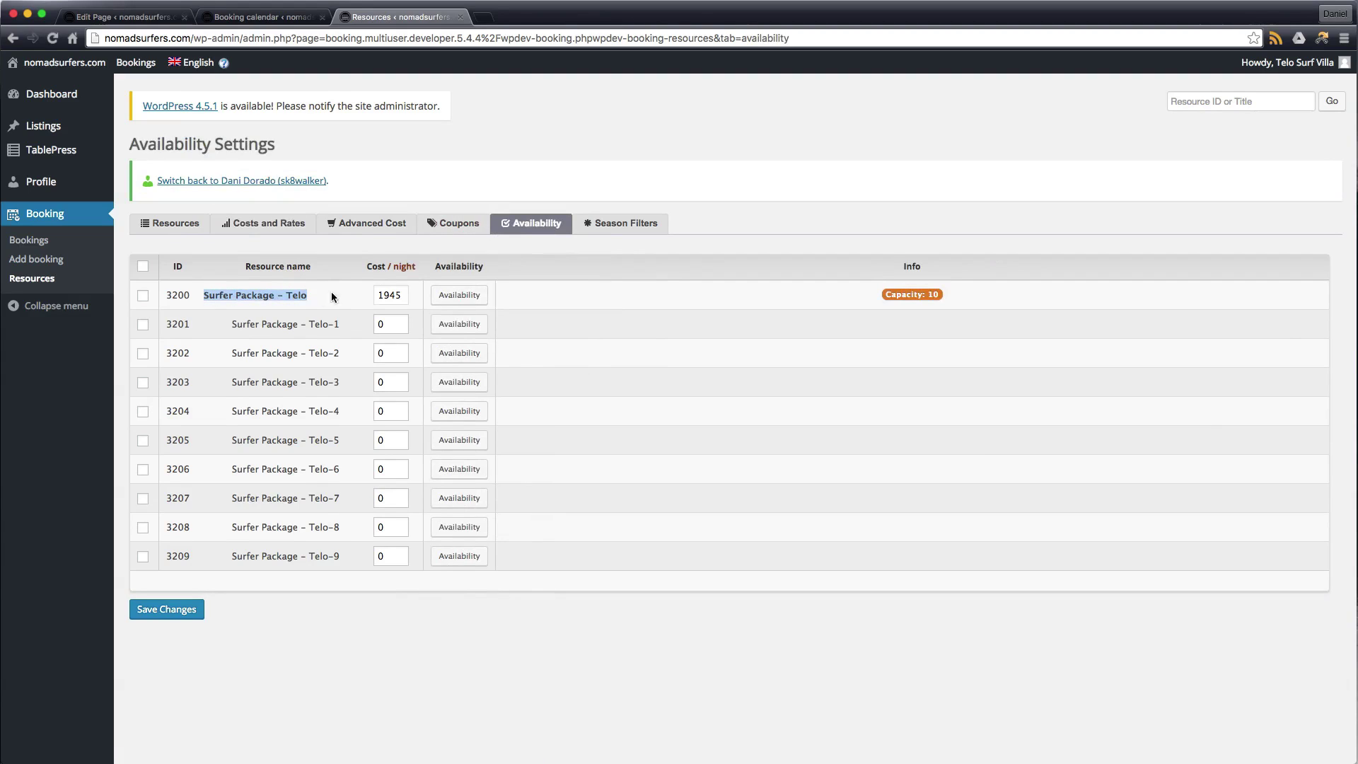
click(452, 303)
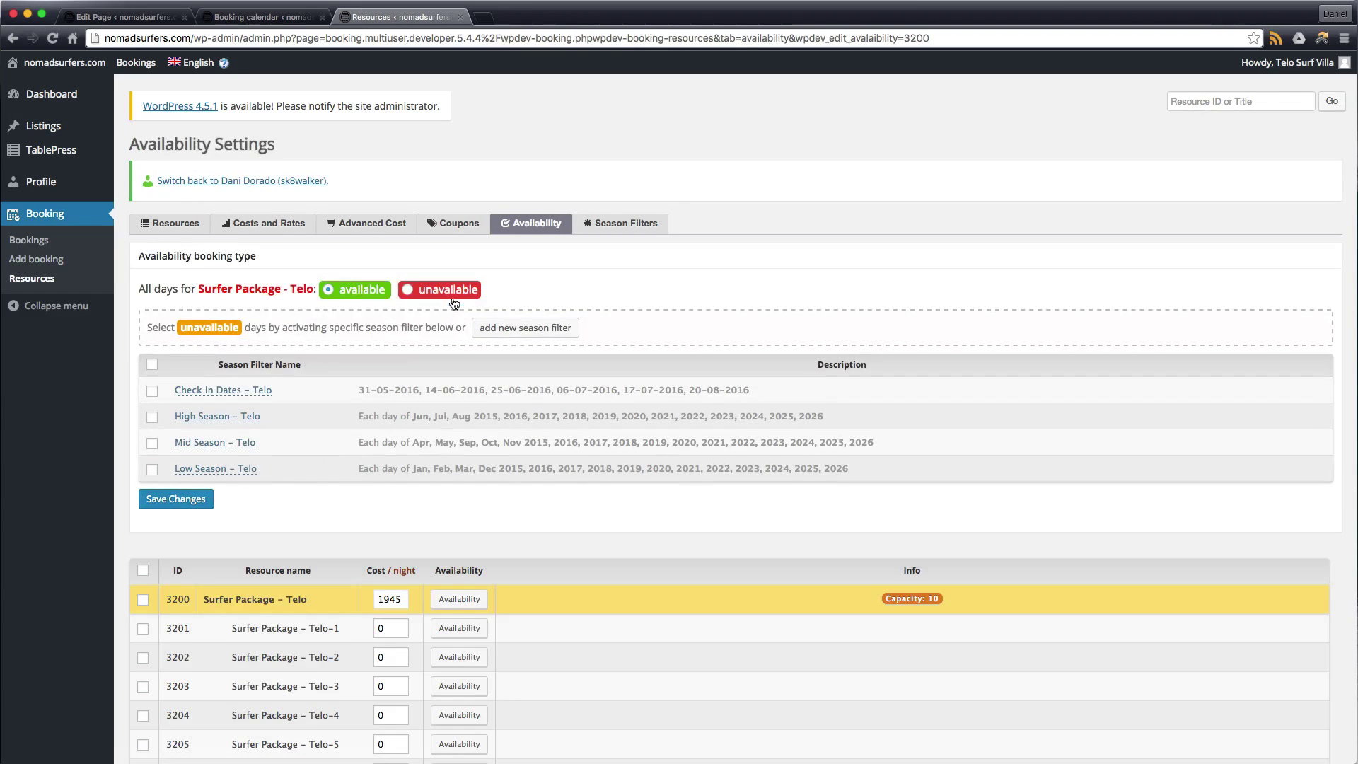
click(408, 292)
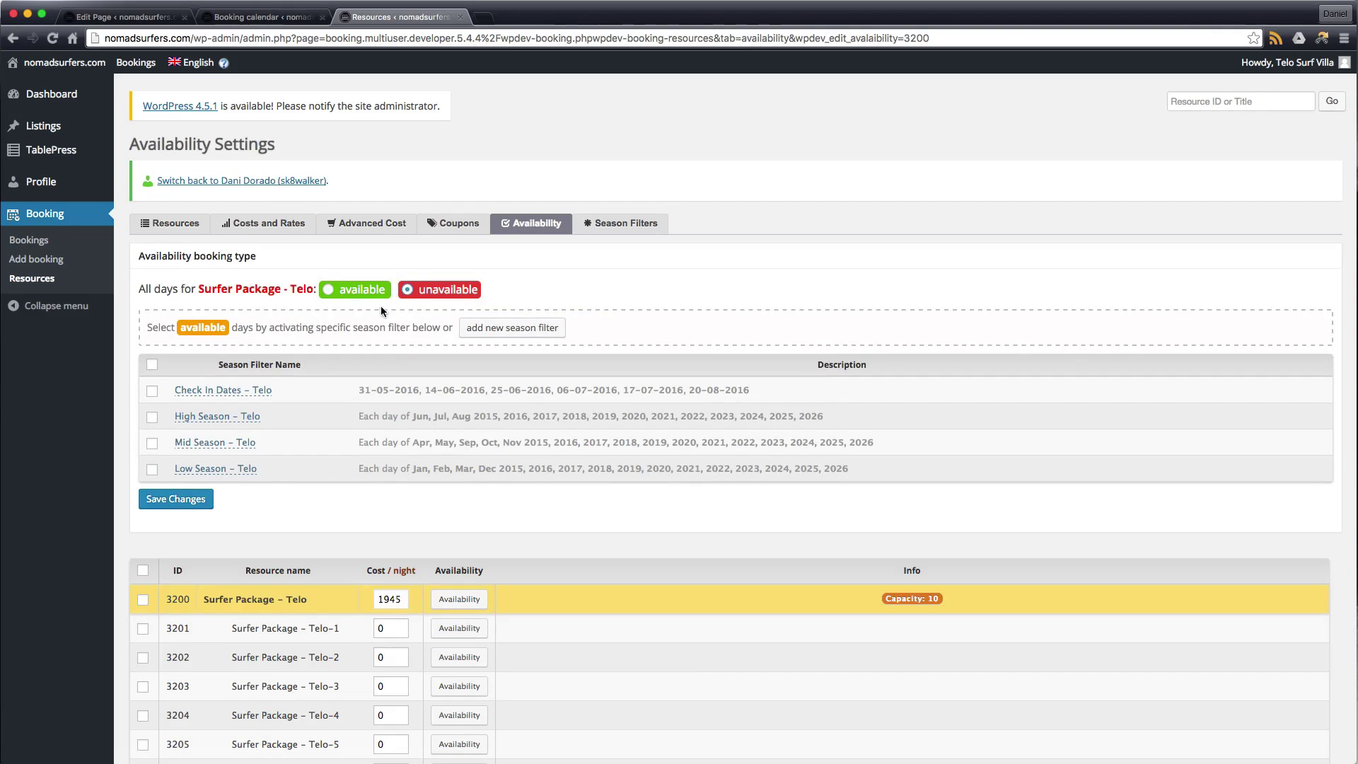
click(152, 392)
click(171, 502)
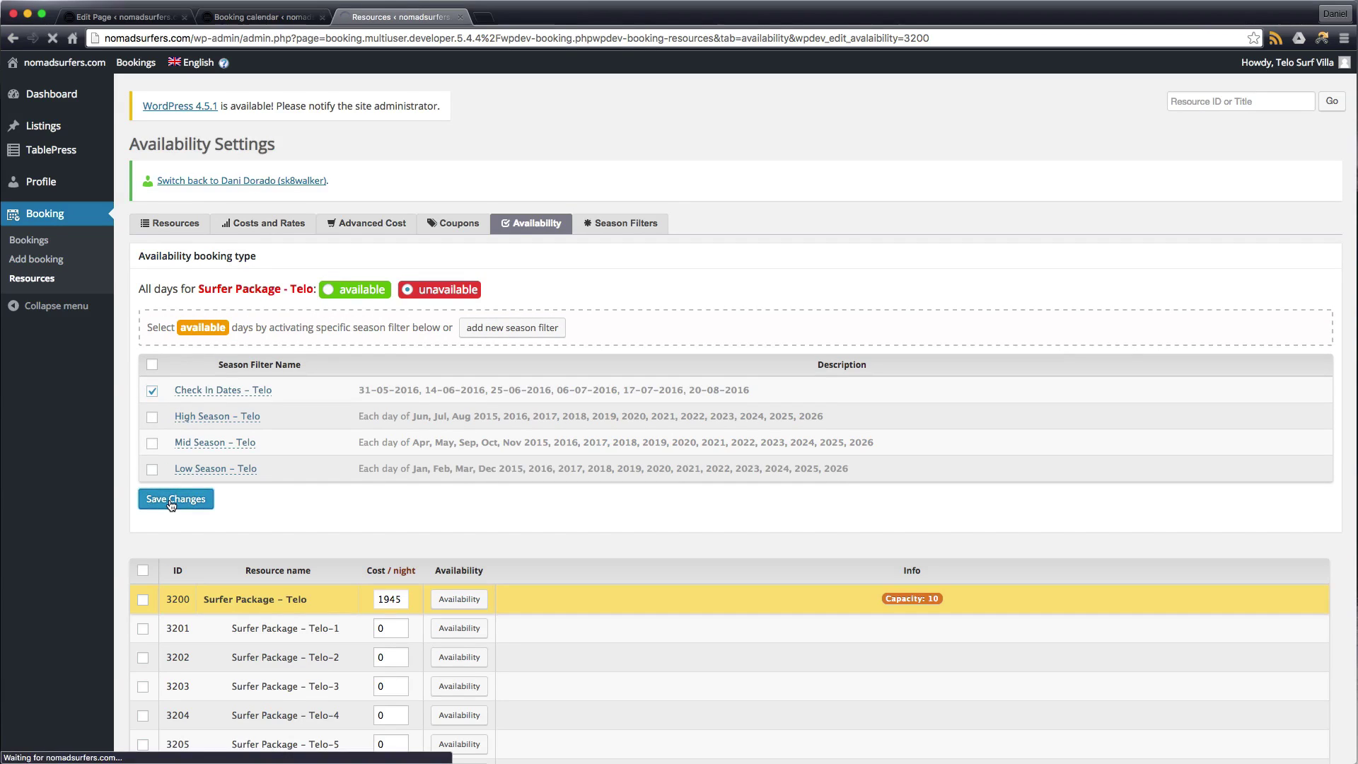